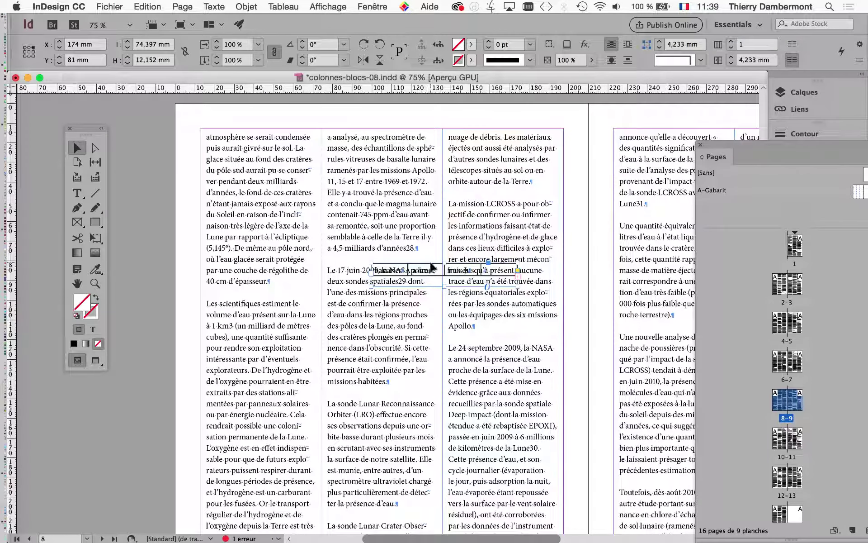
- Try the fruit table at several different heights over the second and third text columns
{"action": "scroll", "coordinate": [427, 279], "scroll_direction": "up", "scroll_amount": 2}
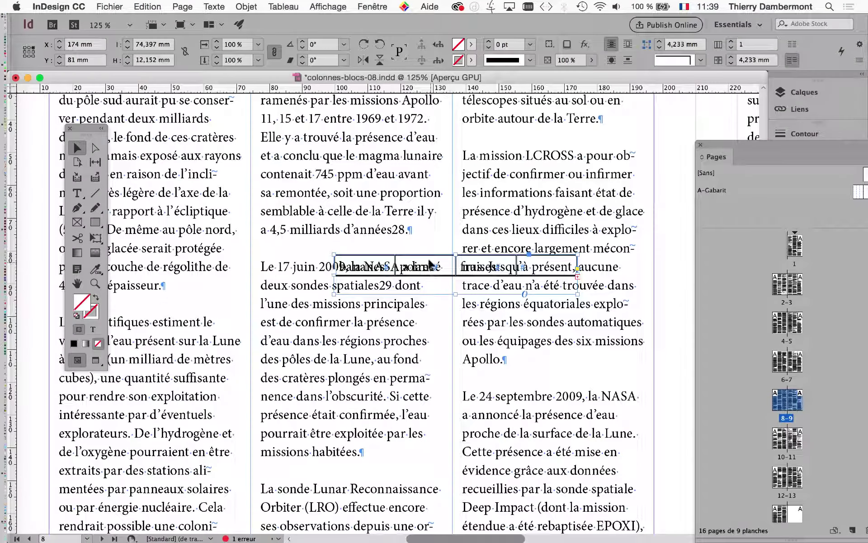
{"action": "left_click_drag", "start_coordinate": [432, 259], "coordinate": [503, 382]}
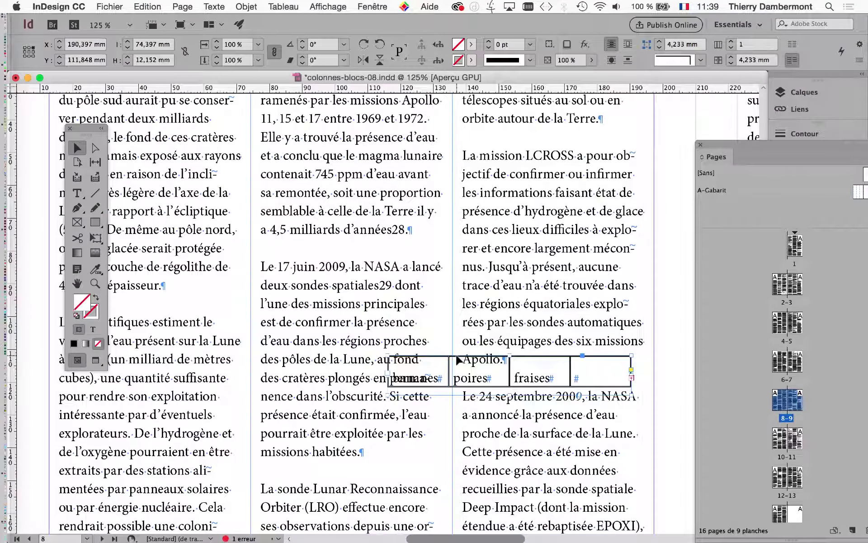
{"action": "left_click_drag", "start_coordinate": [461, 359], "coordinate": [408, 246]}
{"action": "scroll", "coordinate": [407, 248], "scroll_direction": "up", "scroll_amount": 3}
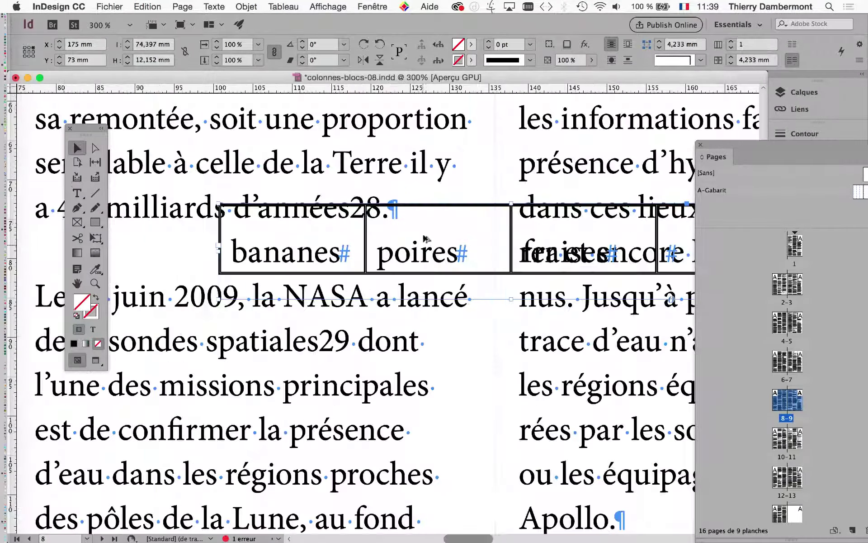
{"action": "left_click_drag", "start_coordinate": [420, 212], "coordinate": [420, 178]}
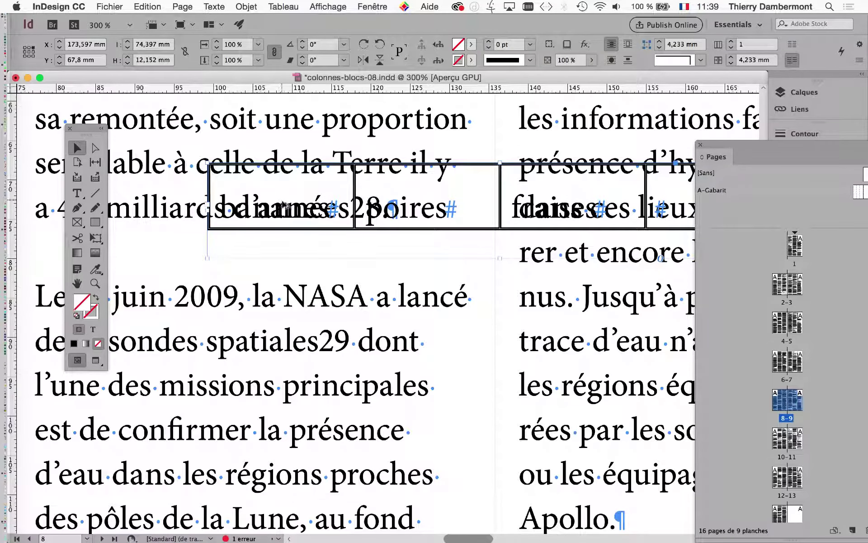
- Move the fruit table off the text onto the pasteboard beside the page, at about X -4 mm, Y 52 mm
{"action": "scroll", "coordinate": [481, 268], "scroll_direction": "down", "scroll_amount": 3}
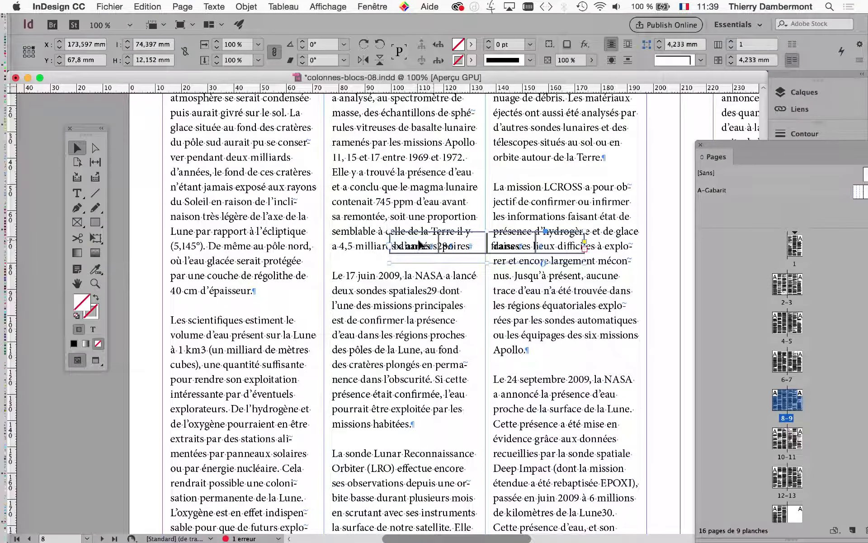
{"action": "scroll", "coordinate": [445, 225], "scroll_direction": "left", "scroll_amount": 6}
{"action": "scroll", "coordinate": [446, 225], "scroll_direction": "down", "scroll_amount": 1}
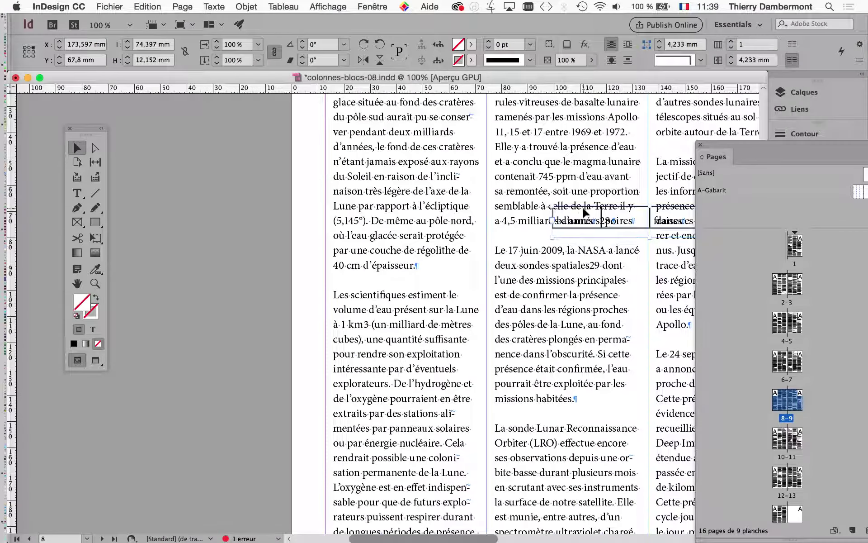
{"action": "left_click_drag", "start_coordinate": [583, 212], "coordinate": [159, 188]}
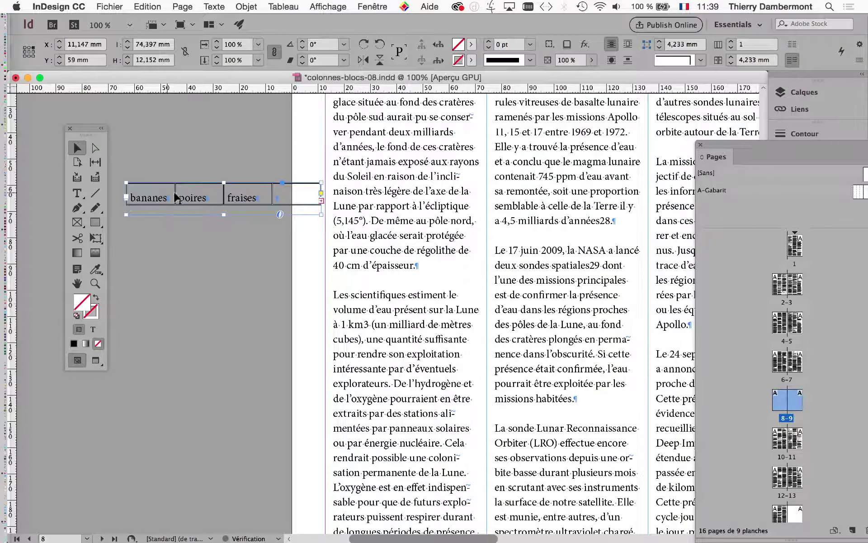
{"action": "scroll", "coordinate": [188, 256], "scroll_direction": "left", "scroll_amount": 3}
{"action": "scroll", "coordinate": [188, 257], "scroll_direction": "up", "scroll_amount": 1}
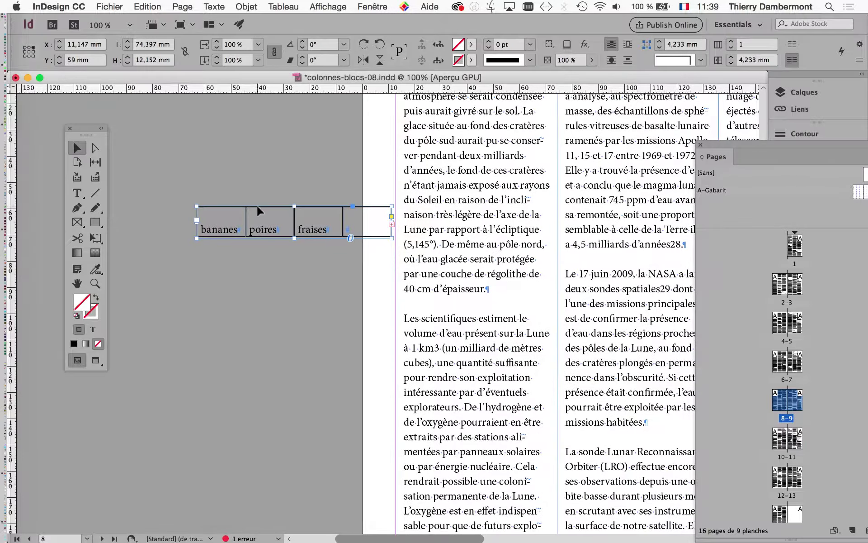
{"action": "left_click_drag", "start_coordinate": [206, 177], "coordinate": [225, 180]}
{"action": "scroll", "coordinate": [213, 211], "scroll_direction": "up", "scroll_amount": 1}
{"action": "left_click_drag", "start_coordinate": [86, 132], "coordinate": [62, 129]}
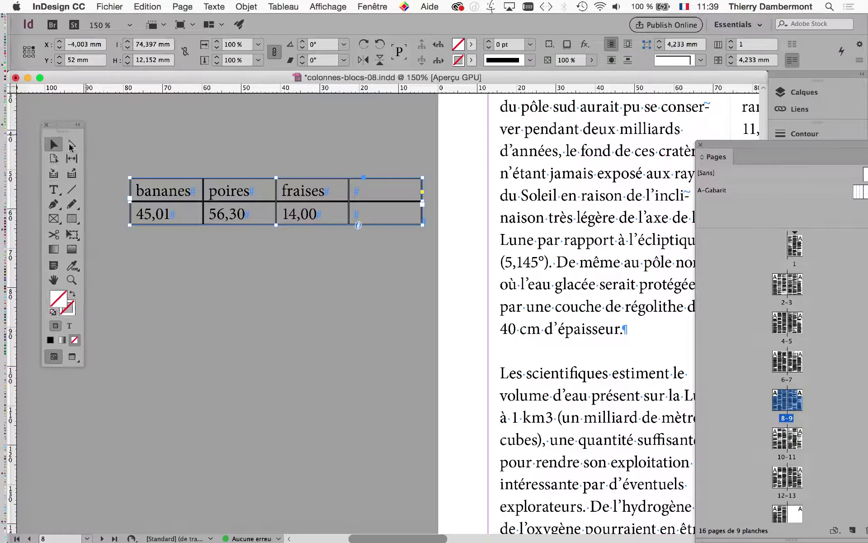
- Select all the table cells and apply the [Paragraphe standard] paragraph style to them
{"action": "scroll", "coordinate": [155, 253], "scroll_direction": "up", "scroll_amount": 2}
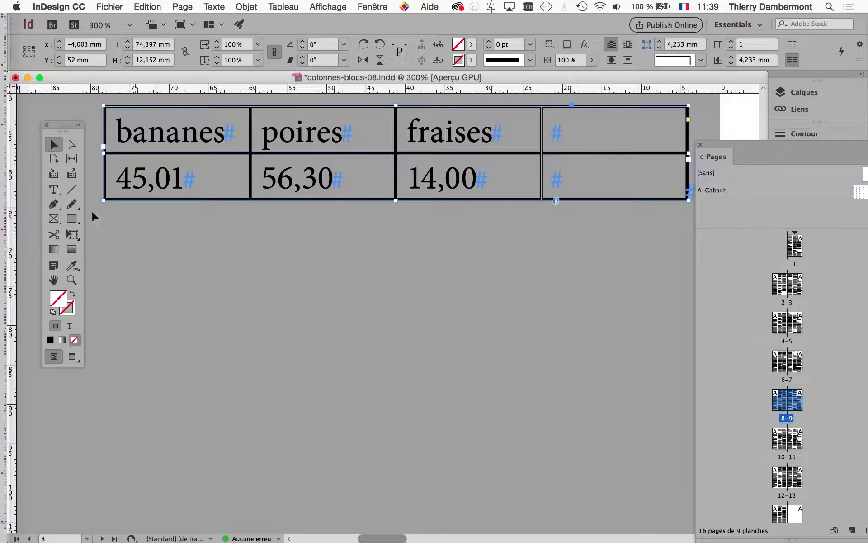
{"action": "key", "text": "t"}
{"action": "left_click_drag", "start_coordinate": [118, 128], "coordinate": [590, 189]}
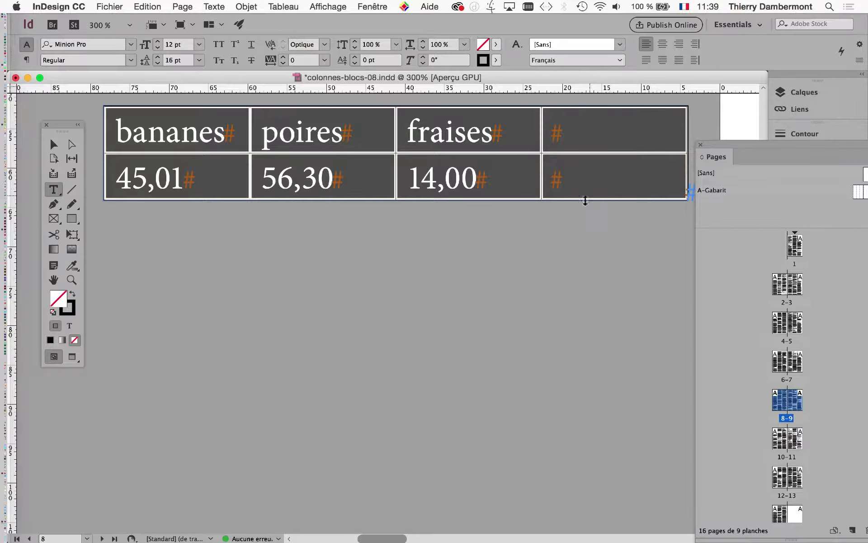
{"action": "left_click", "coordinate": [199, 6]}
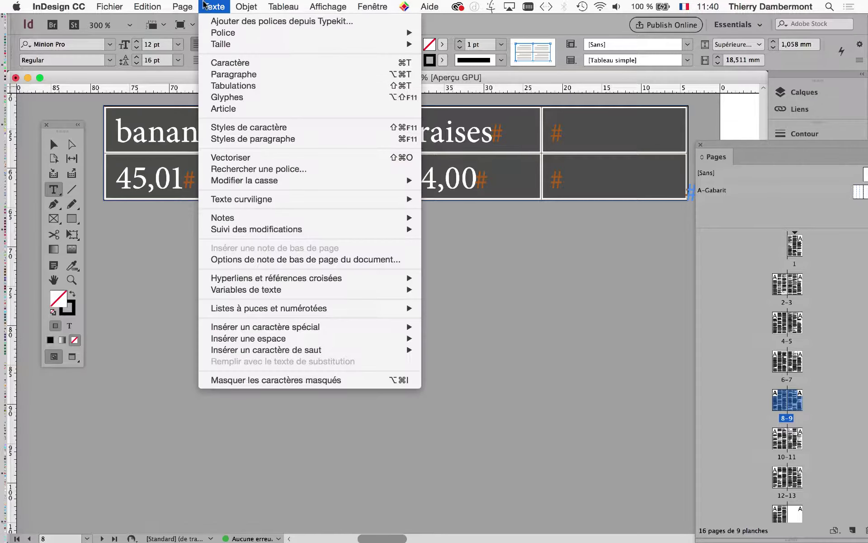
{"action": "left_click", "coordinate": [246, 138]}
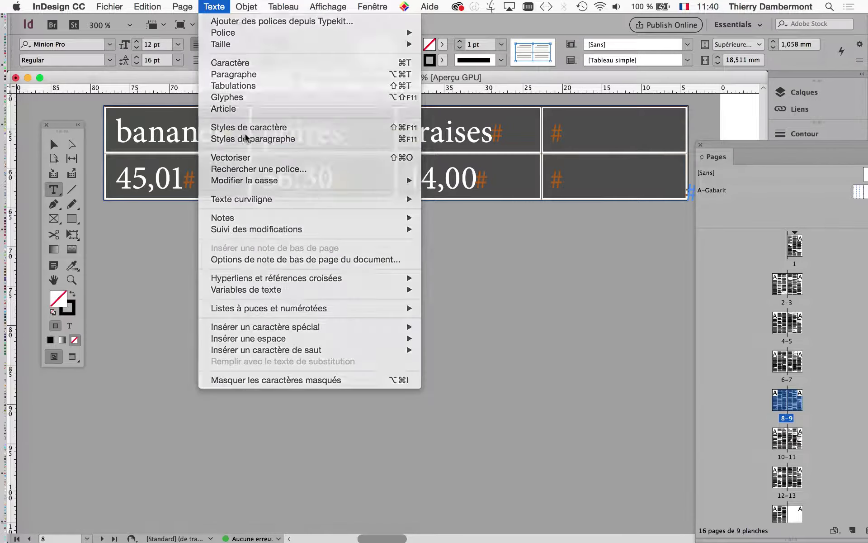
{"action": "left_click_drag", "start_coordinate": [674, 120], "coordinate": [301, 221]}
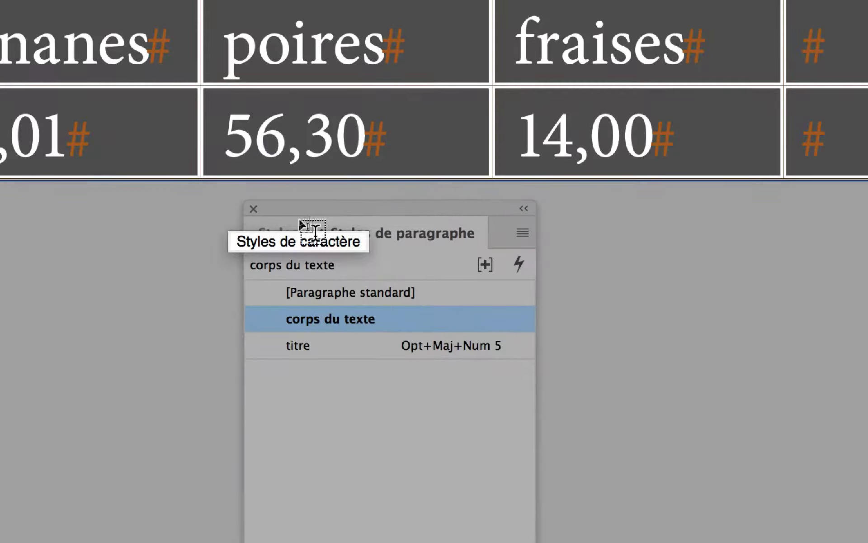
{"action": "left_click", "coordinate": [313, 292]}
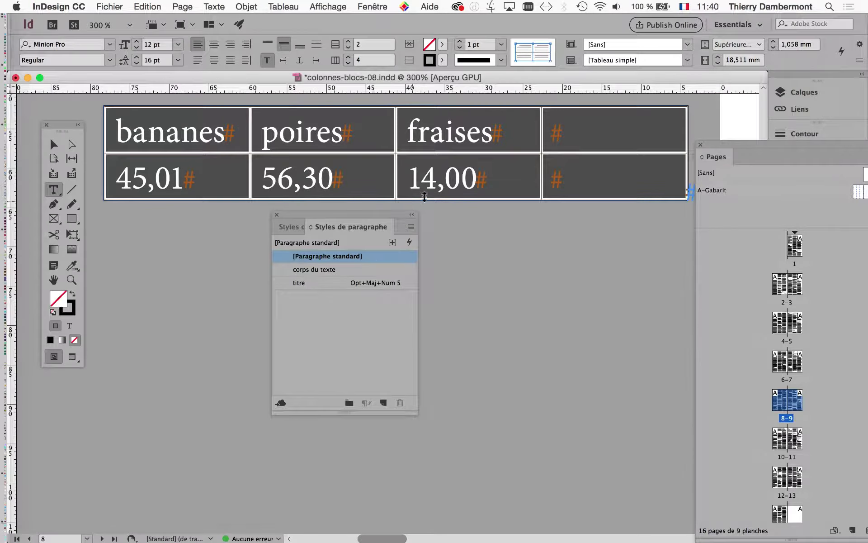
- Shift the table frame farther away from the page on the pasteboard
{"action": "key", "text": "super+minus"}
{"action": "key", "text": "super+minus"}
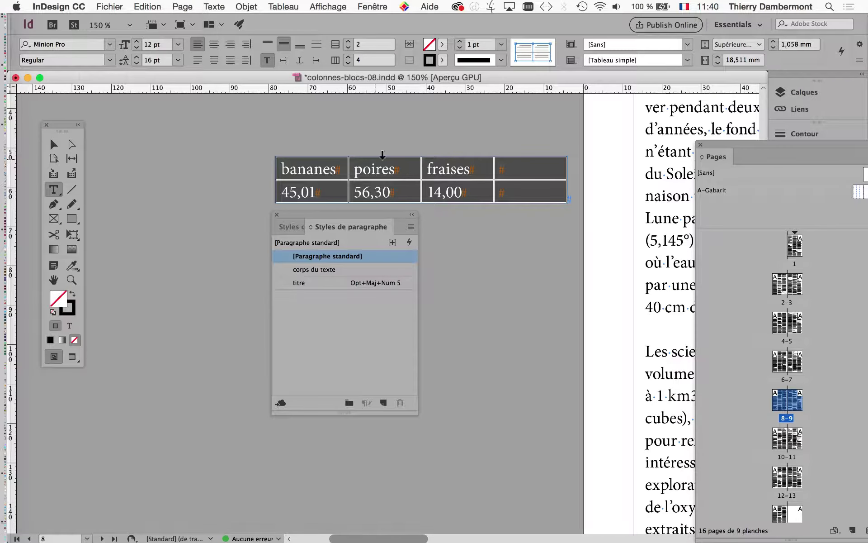
{"action": "left_click", "coordinate": [53, 144]}
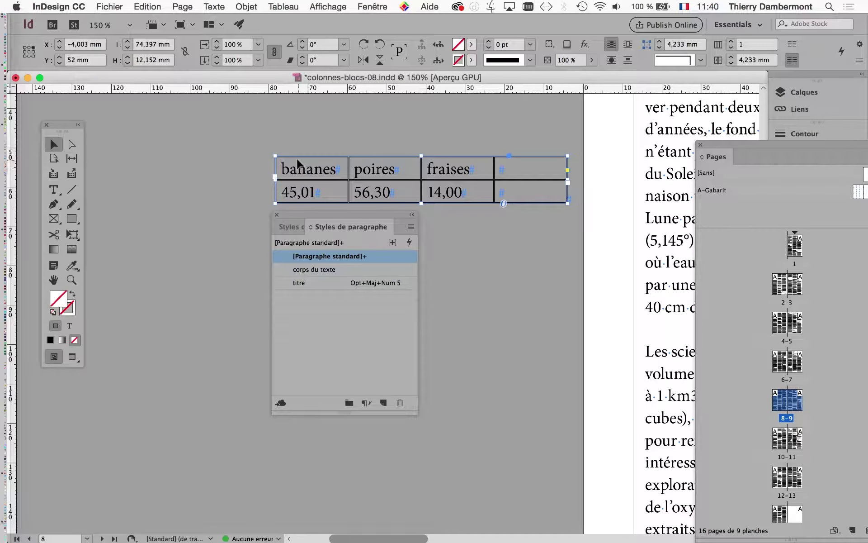
{"action": "left_click_drag", "start_coordinate": [413, 159], "coordinate": [456, 174]}
- Select all the table cells again and turn off their baseline grid alignment in the paragraph settings
{"action": "left_click", "coordinate": [53, 188]}
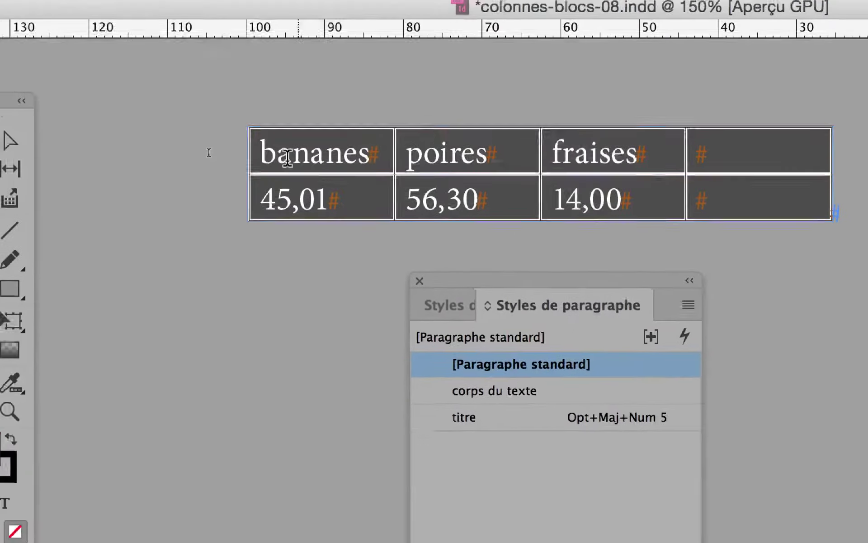
{"action": "left_click", "coordinate": [288, 158]}
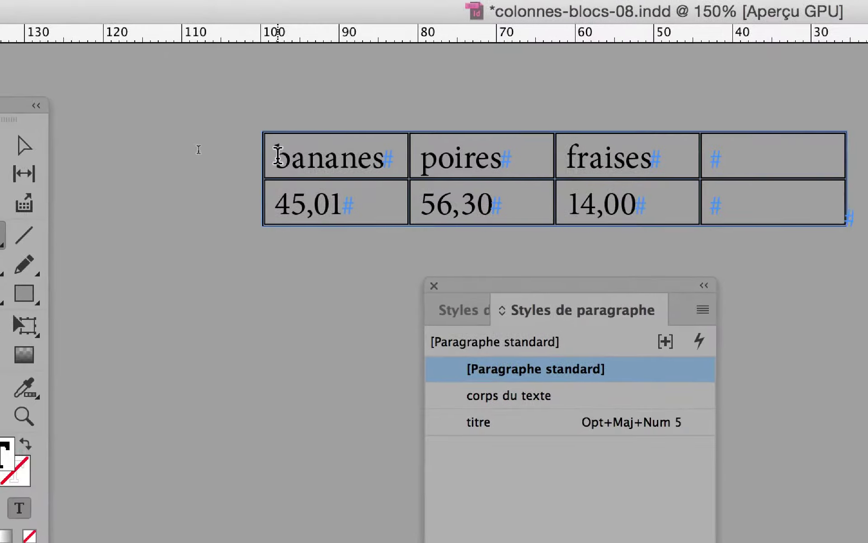
{"action": "left_click_drag", "start_coordinate": [278, 156], "coordinate": [770, 199]}
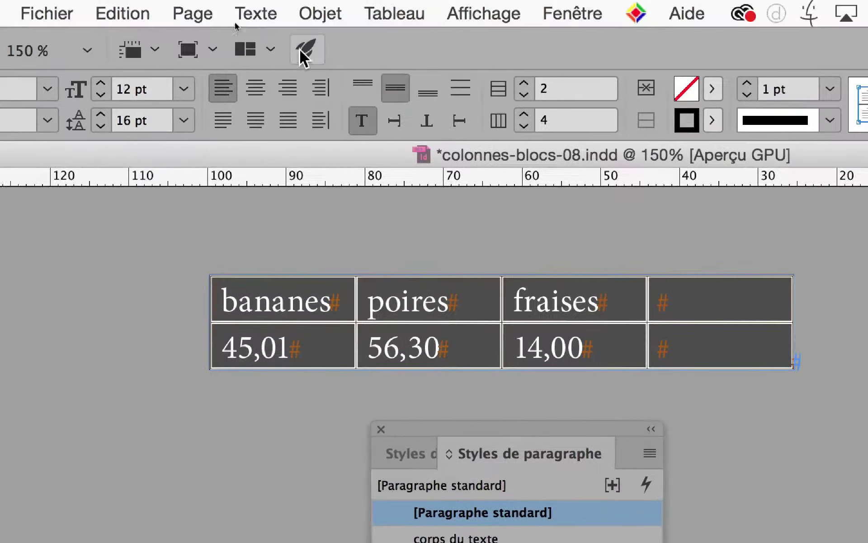
{"action": "left_click", "coordinate": [285, 14]}
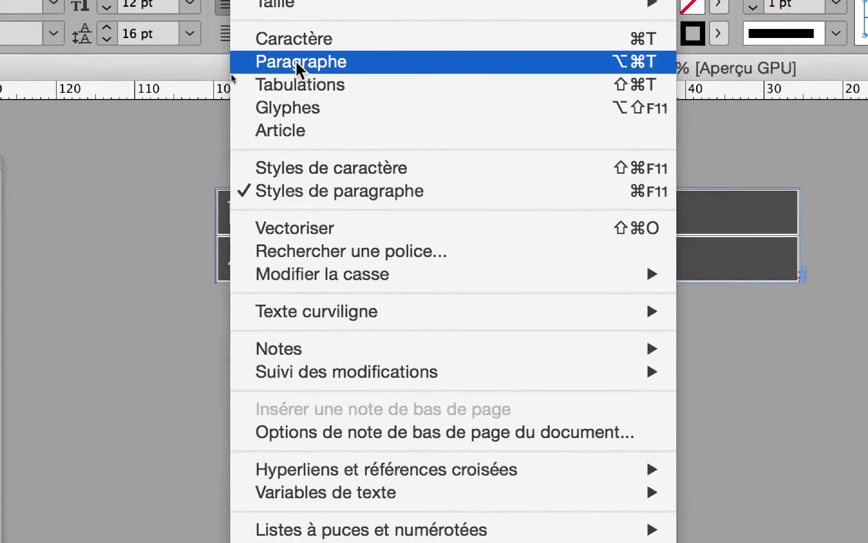
{"action": "left_click", "coordinate": [311, 149]}
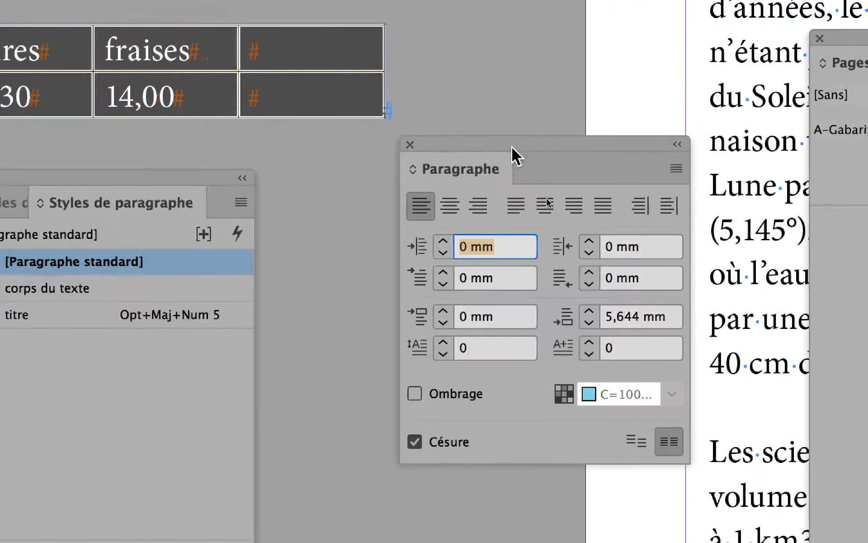
{"action": "left_click_drag", "start_coordinate": [512, 150], "coordinate": [251, 150]}
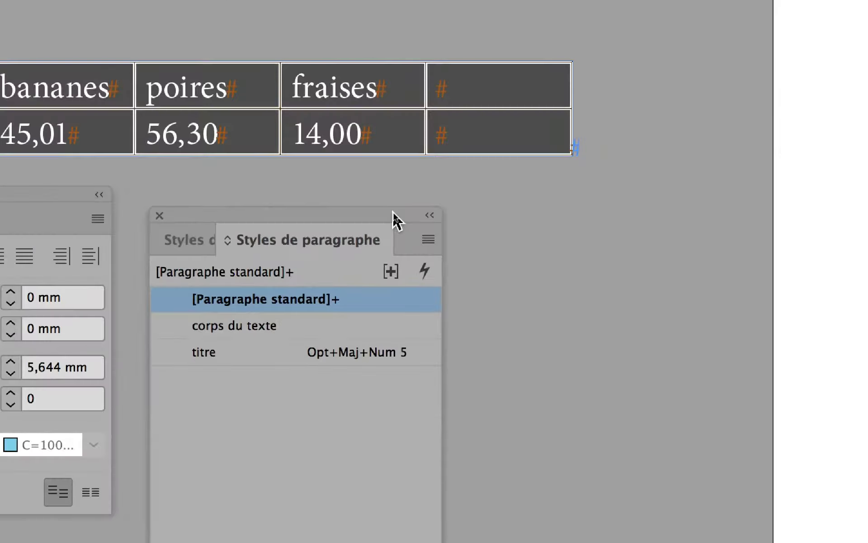
- Create a paragraph style named "entrées des tableaux" from the selected cells' formatting and apply it to them
{"action": "left_click", "coordinate": [428, 239]}
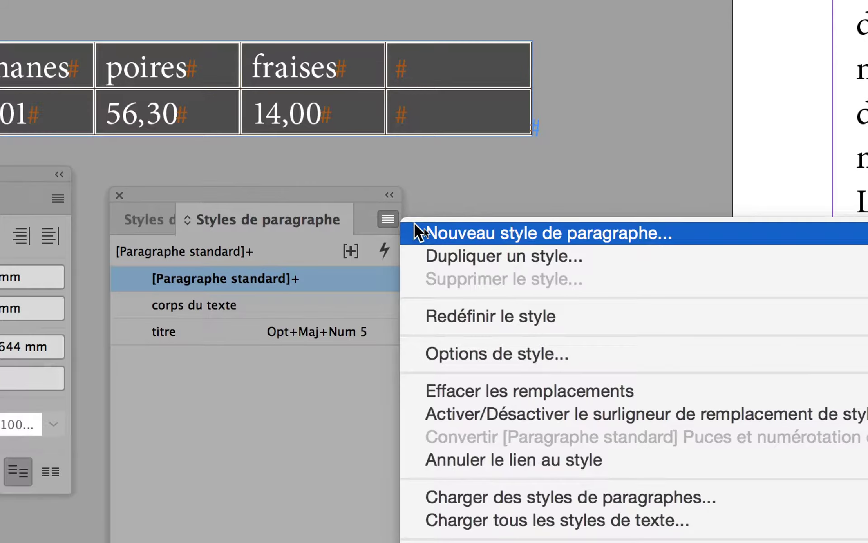
{"action": "left_click", "coordinate": [415, 233]}
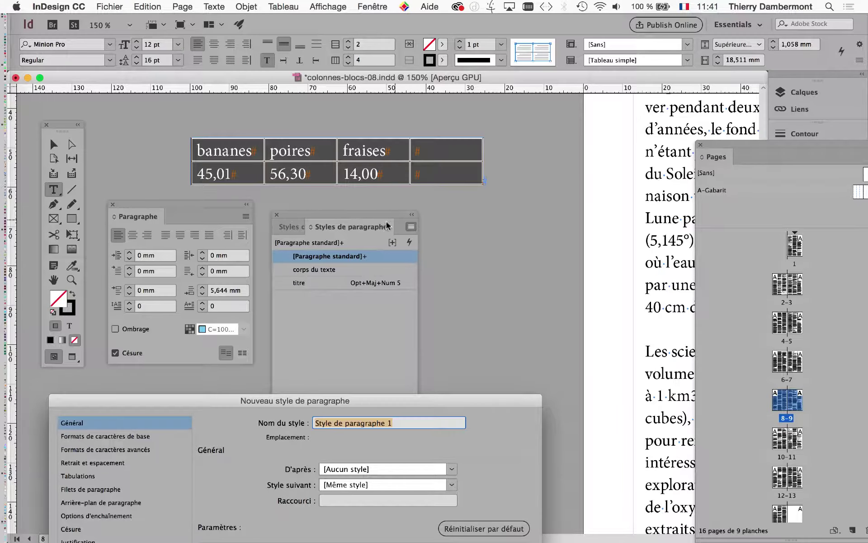
{"action": "left_click_drag", "start_coordinate": [408, 401], "coordinate": [510, 115]}
{"action": "type", "text": "entrées du tableaux"}
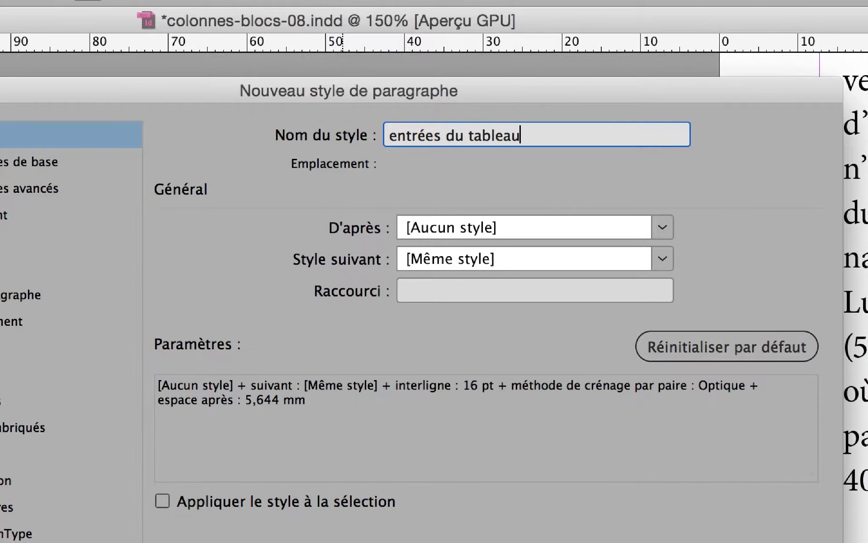
{"action": "left_click", "coordinate": [464, 135]}
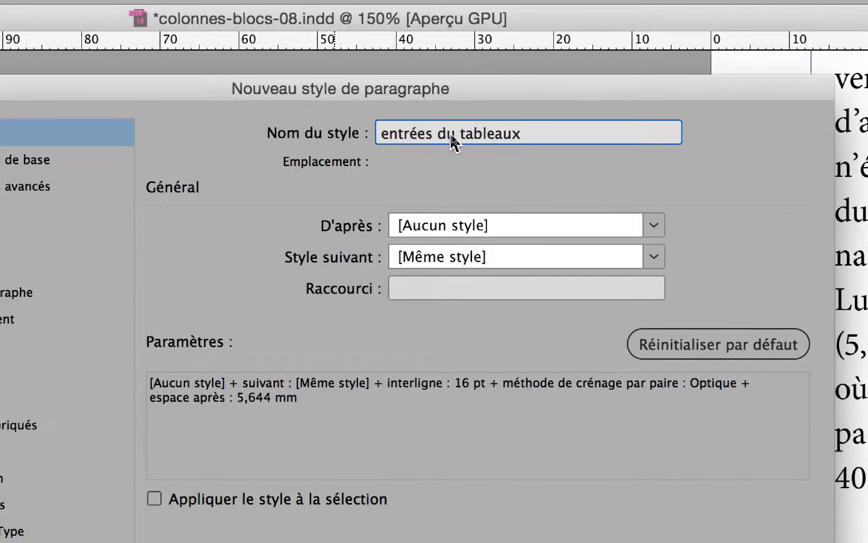
{"action": "key", "text": "BackSpace"}
{"action": "type", "text": "es"}
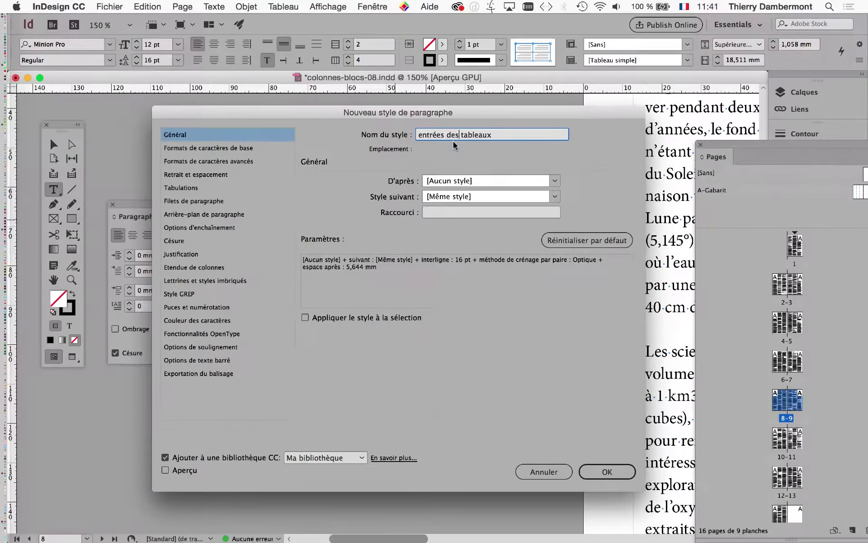
{"action": "left_click", "coordinate": [623, 476]}
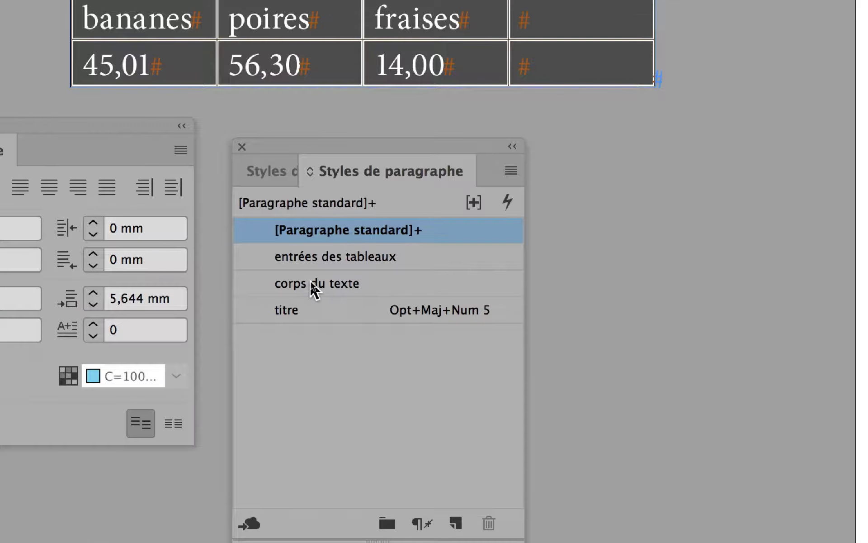
{"action": "left_click", "coordinate": [318, 261]}
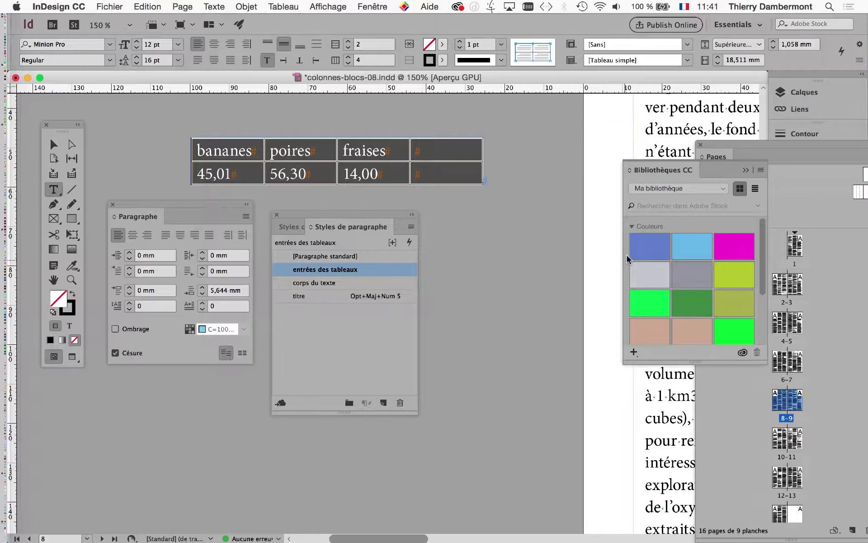
- Collapse the CC libraries and move the Pages panel lower, clear of the text
{"action": "left_click", "coordinate": [745, 171]}
{"action": "left_click_drag", "start_coordinate": [711, 149], "coordinate": [500, 400]}
{"action": "scroll", "coordinate": [537, 293], "scroll_direction": "down", "scroll_amount": 1}
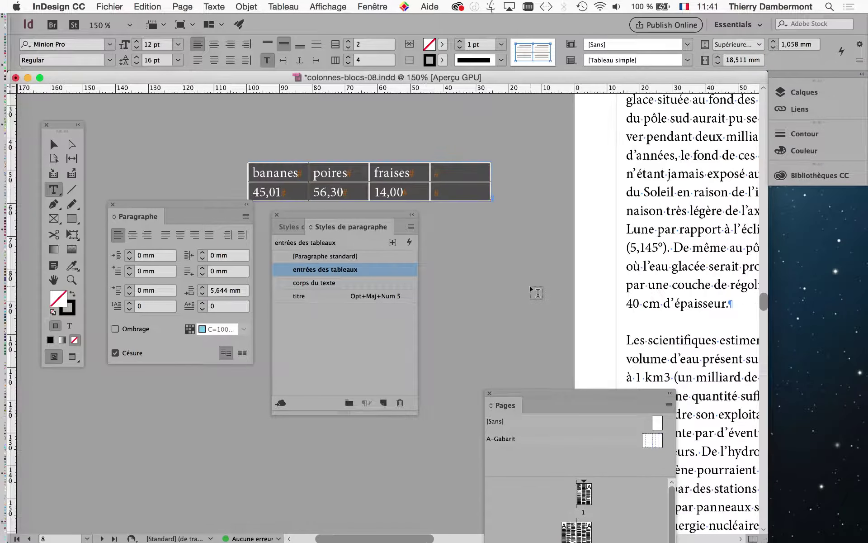
- Move the table from the pasteboard back over the first and second text columns, at about X 132.6 mm, Y 64 mm
{"action": "key", "text": "Escape"}
{"action": "key", "text": "Escape"}
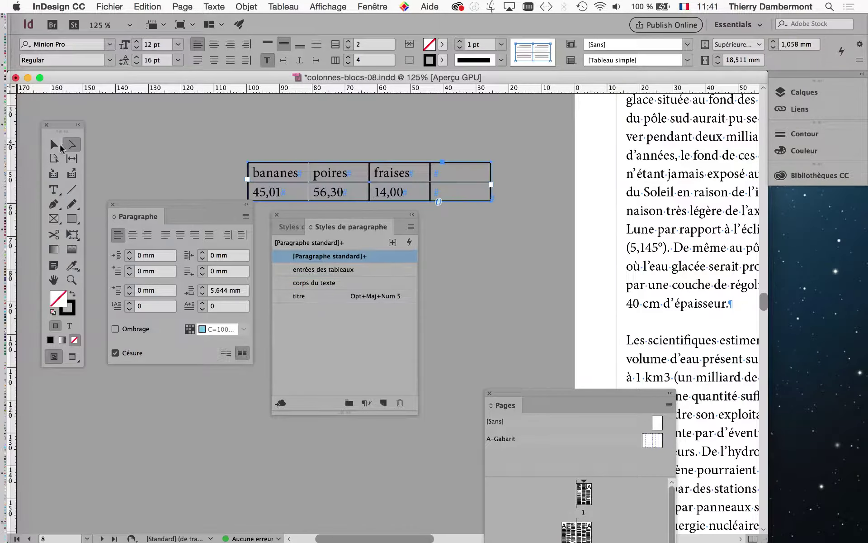
{"action": "left_click_drag", "start_coordinate": [392, 167], "coordinate": [539, 168]}
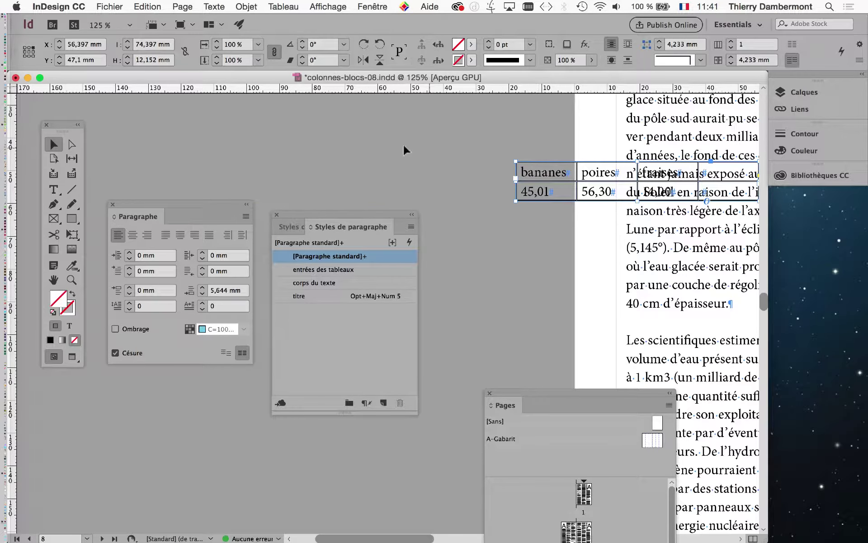
{"action": "scroll", "coordinate": [353, 149], "scroll_direction": "right", "scroll_amount": 10}
{"action": "scroll", "coordinate": [352, 149], "scroll_direction": "down", "scroll_amount": 1}
{"action": "left_click_drag", "start_coordinate": [334, 142], "coordinate": [504, 173]}
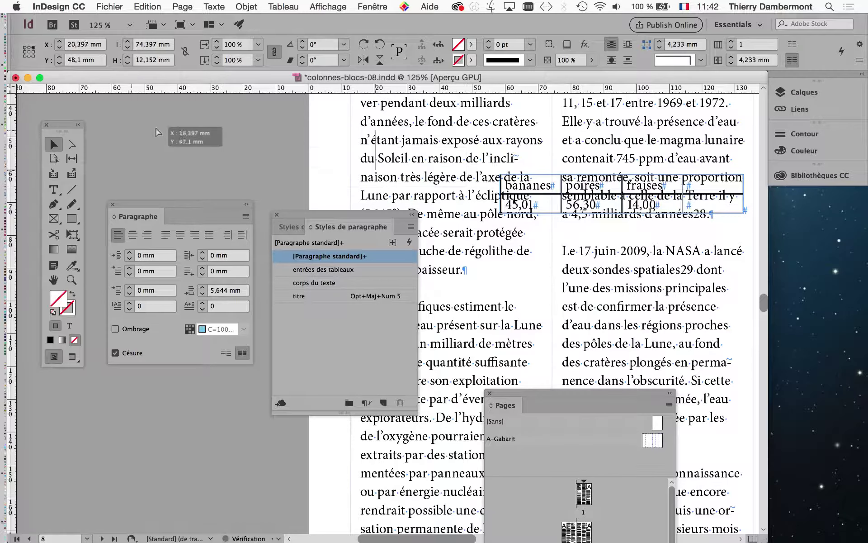
{"action": "left_click_drag", "start_coordinate": [155, 131], "coordinate": [570, 189]}
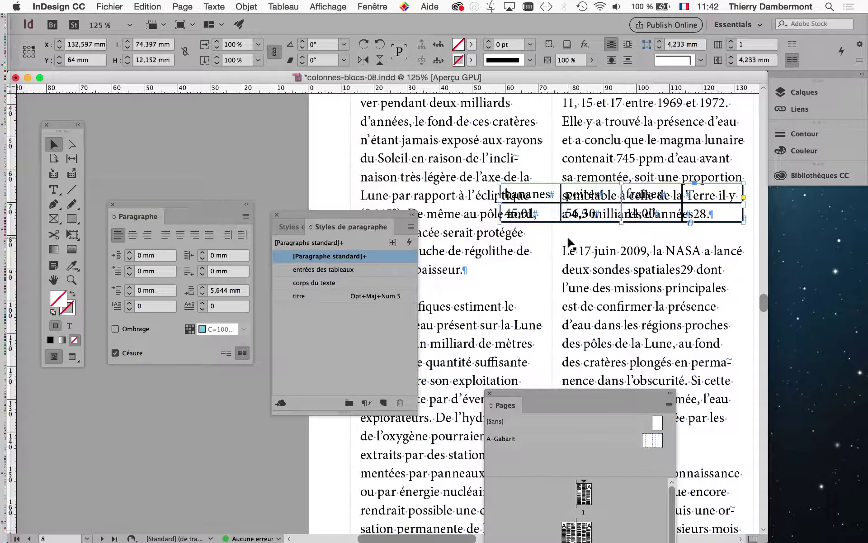
- Save a copy of the document as colonnes-blocs-09.indd in the ID initiation JOUR 4 folder
{"action": "left_click", "coordinate": [110, 6]}
{"action": "left_click", "coordinate": [144, 98]}
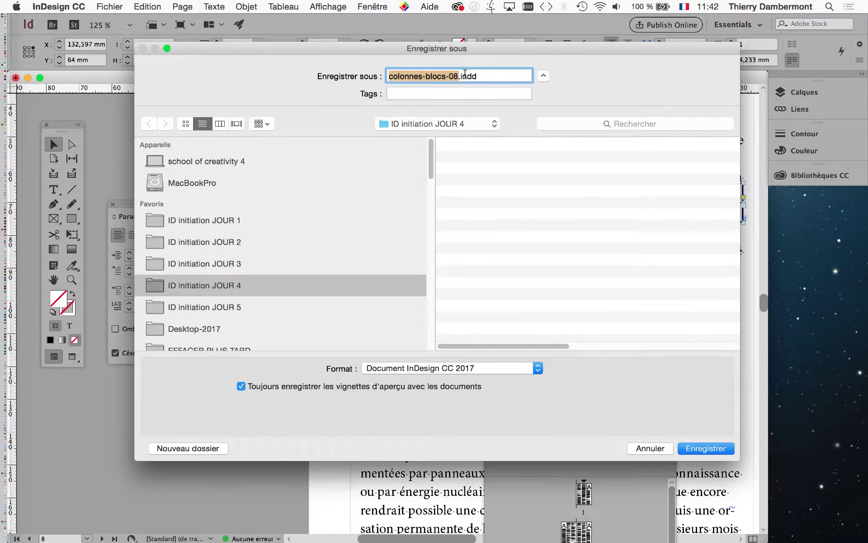
{"action": "left_click", "coordinate": [457, 75]}
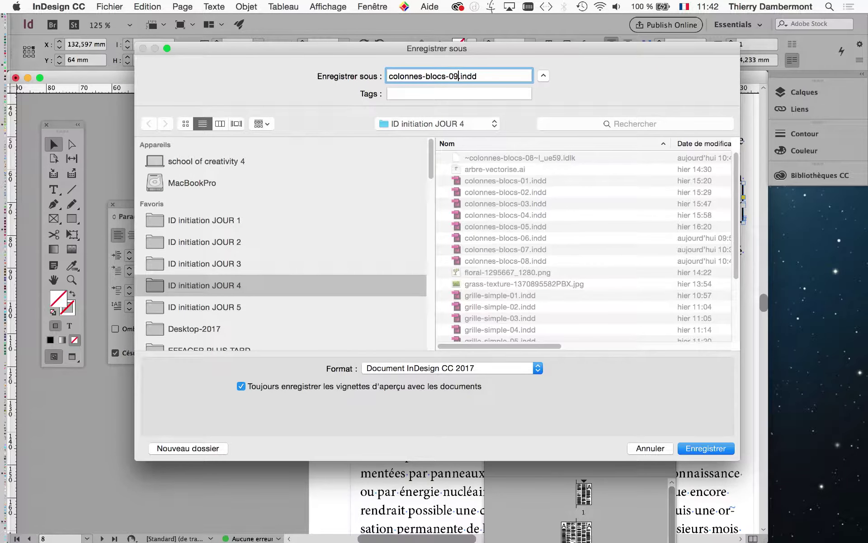
{"action": "left_click", "coordinate": [702, 450]}
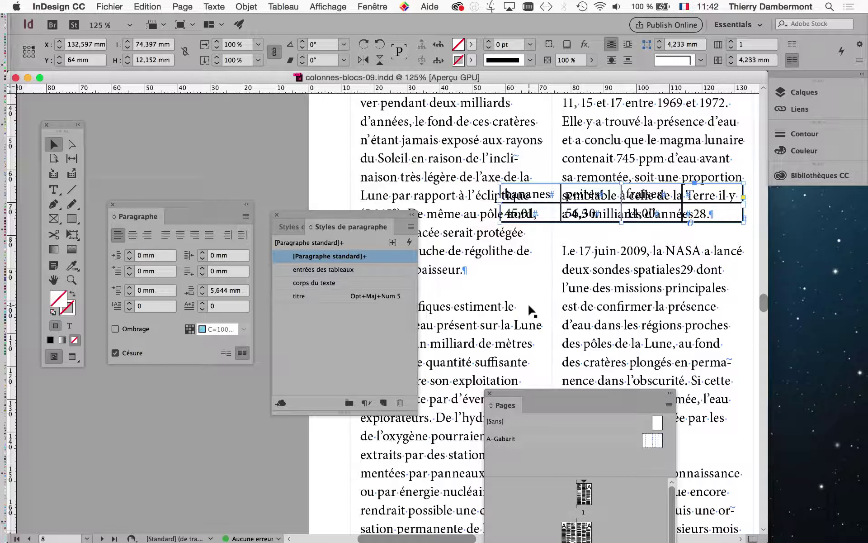
- Wrap the body text around the table's bounding box with a linked offset of 3 mm on all four sides
{"action": "left_click", "coordinate": [373, 6]}
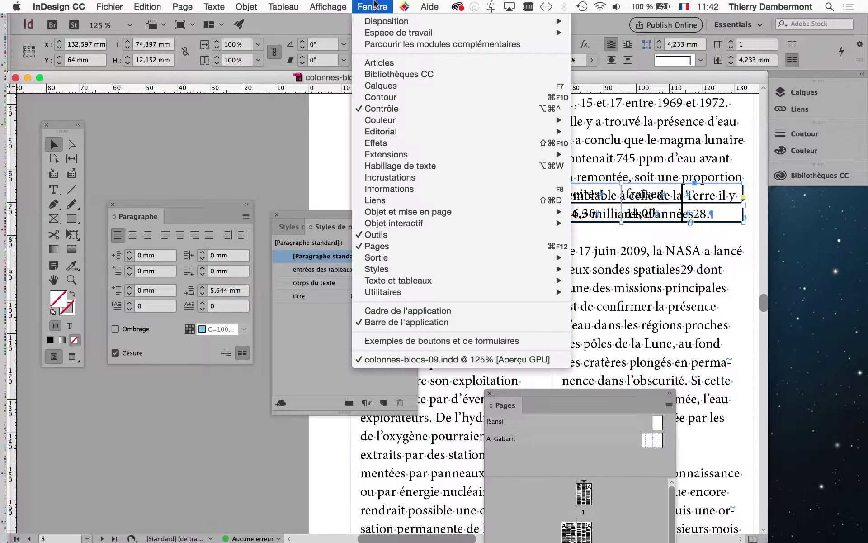
{"action": "left_click", "coordinate": [408, 166]}
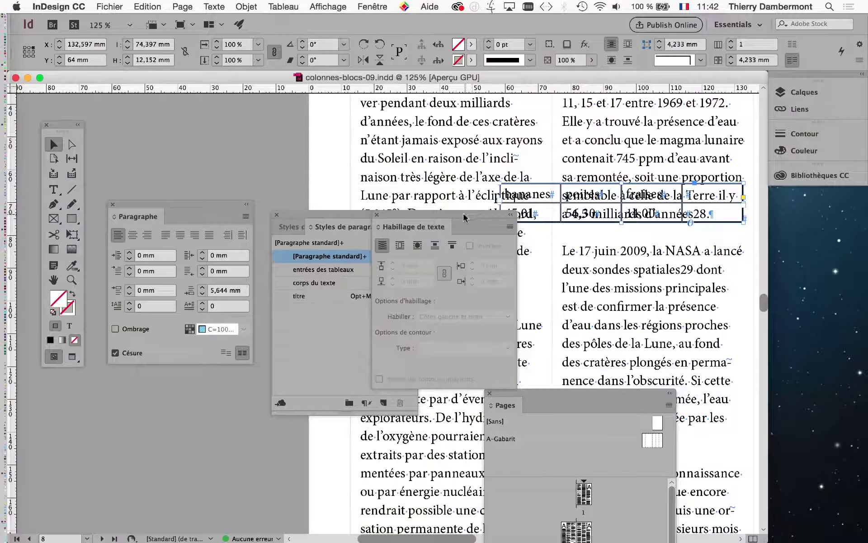
{"action": "left_click_drag", "start_coordinate": [465, 218], "coordinate": [443, 118]}
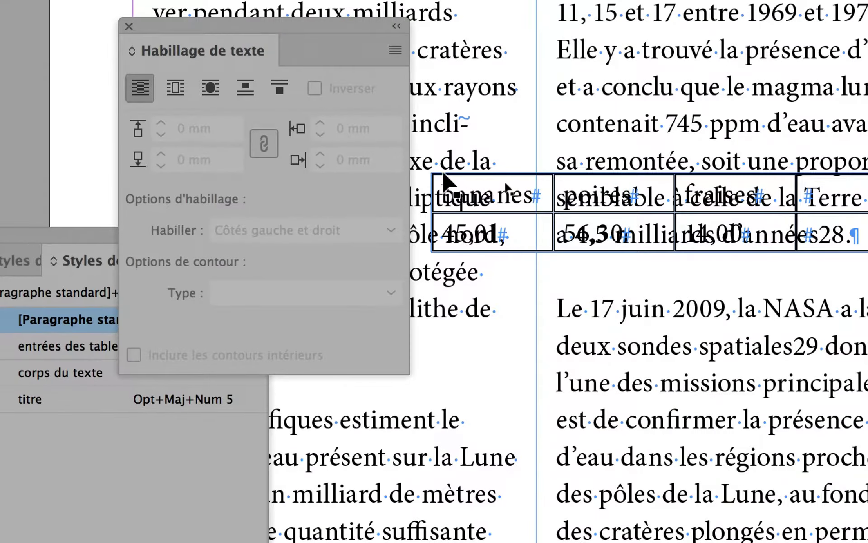
{"action": "left_click", "coordinate": [464, 175]}
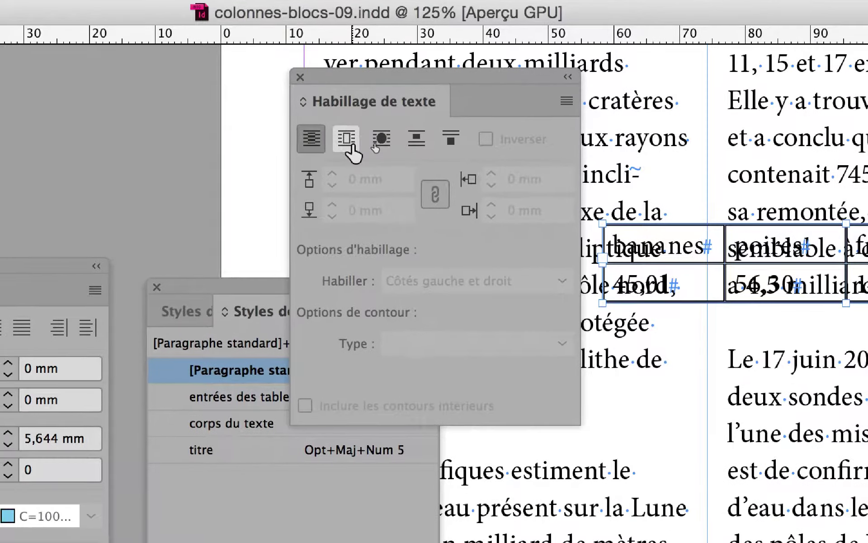
{"action": "left_click", "coordinate": [162, 88]}
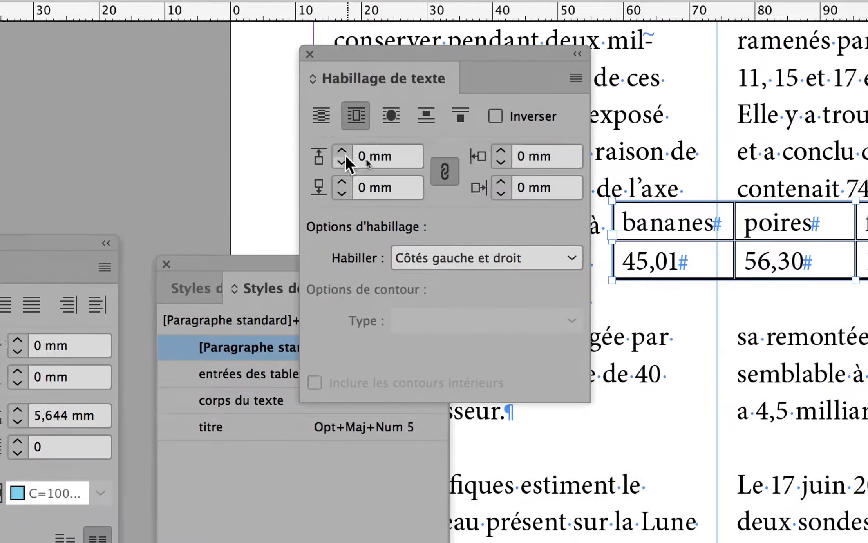
{"action": "left_click", "coordinate": [335, 174]}
{"action": "left_click", "coordinate": [335, 174]}
{"action": "left_click", "coordinate": [335, 174]}
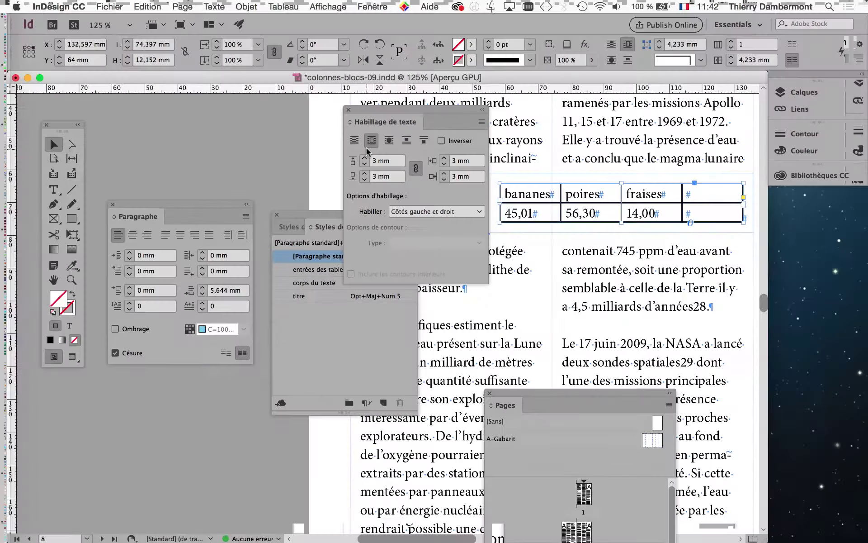
- Clear the floating panels from the text and move the table across the second and third columns, at about X 176 mm, Y 77.5 mm
{"action": "left_click_drag", "start_coordinate": [452, 104], "coordinate": [204, 396]}
{"action": "scroll", "coordinate": [610, 274], "scroll_direction": "down", "scroll_amount": 2}
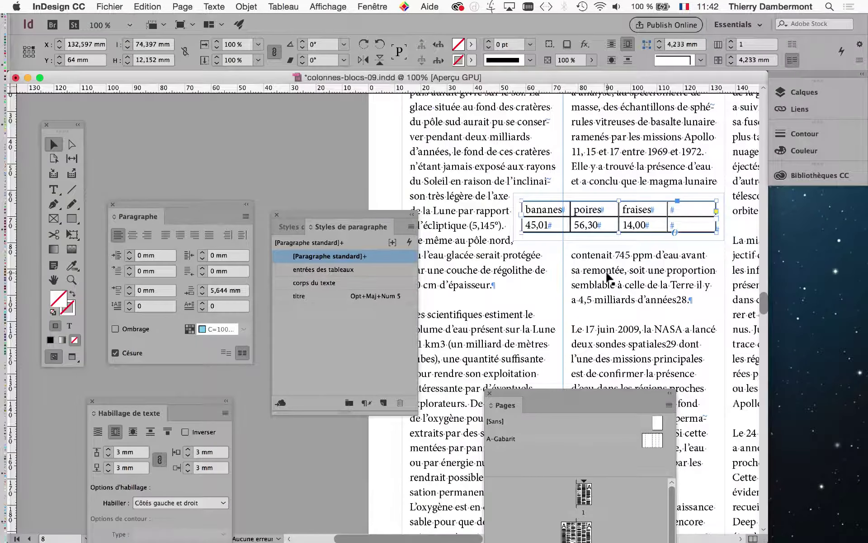
{"action": "left_click_drag", "start_coordinate": [614, 401], "coordinate": [473, 468]}
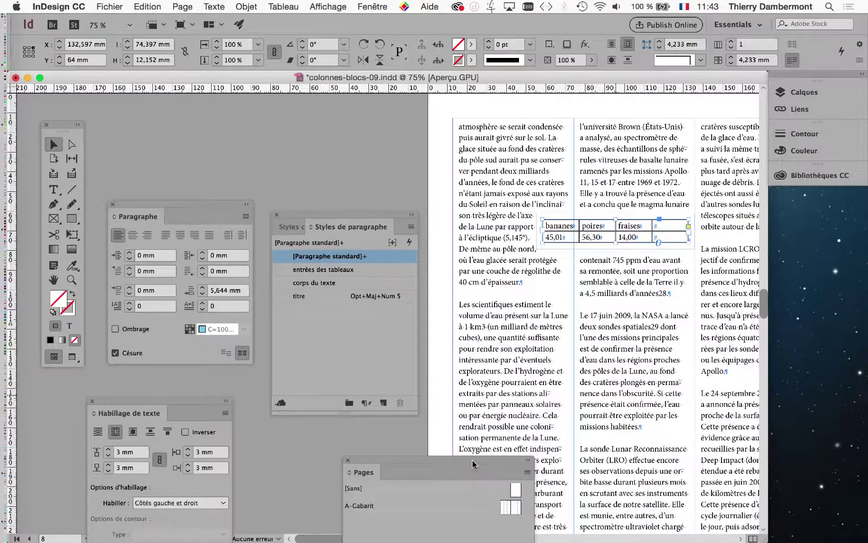
{"action": "left_click_drag", "start_coordinate": [522, 194], "coordinate": [269, 137]}
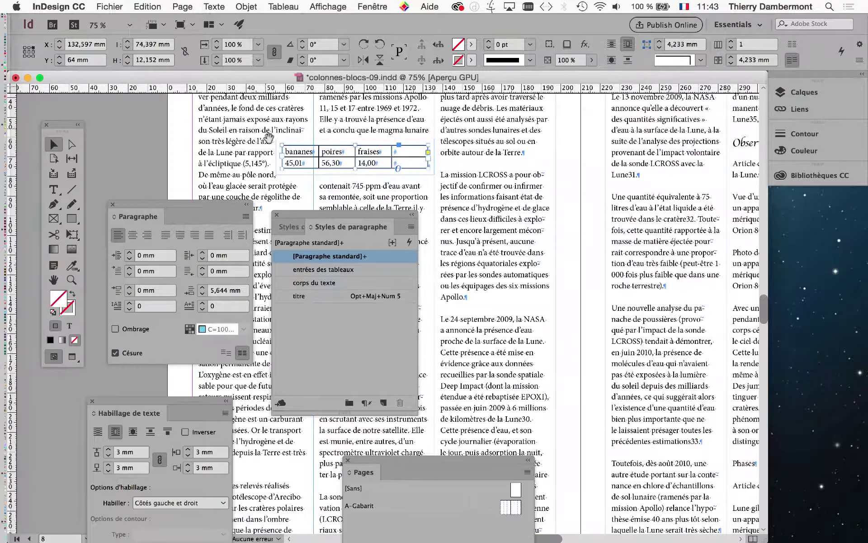
{"action": "left_click", "coordinate": [175, 211]}
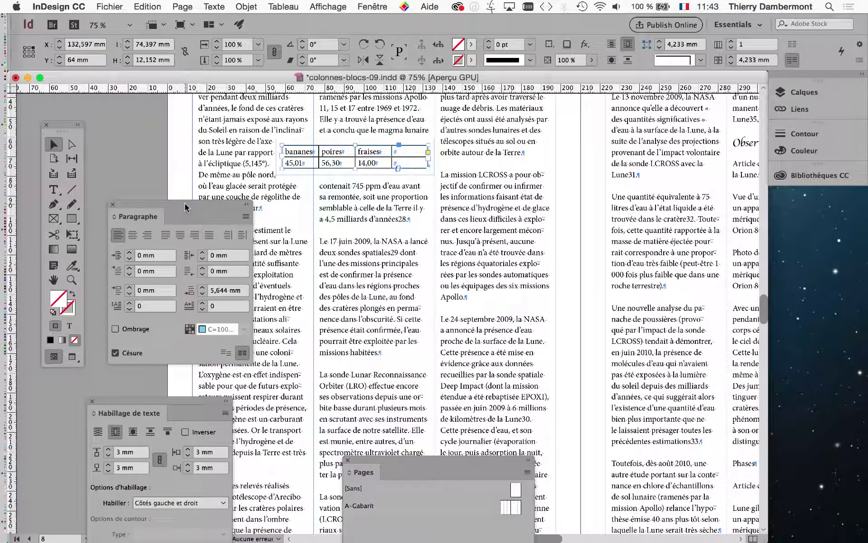
{"action": "left_click_drag", "start_coordinate": [186, 209], "coordinate": [113, 377]}
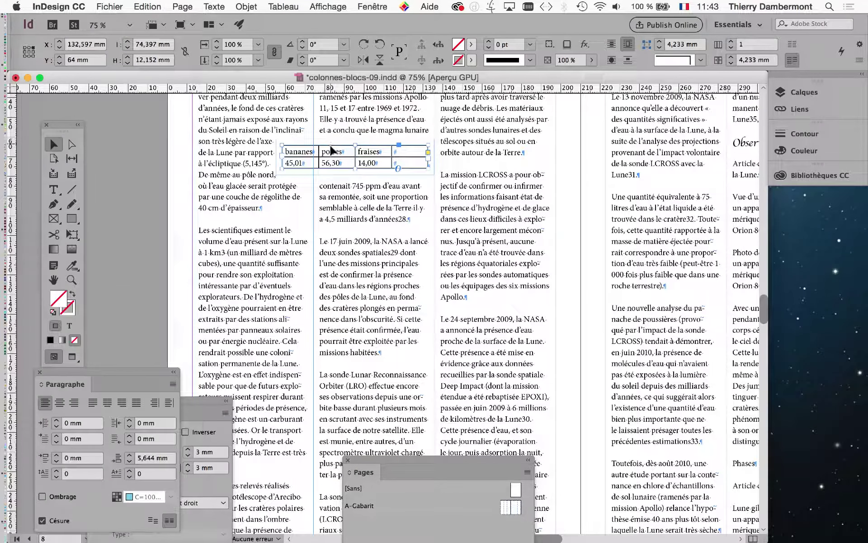
{"action": "left_click_drag", "start_coordinate": [342, 151], "coordinate": [438, 194]}
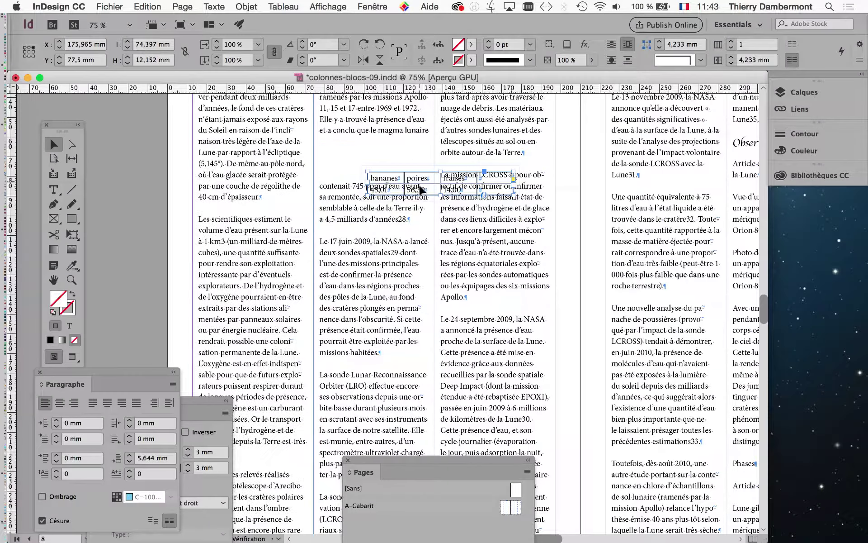
- Unlink the table's four text wrap offsets and set only the left offset to 4 mm
{"action": "key", "text": "super+equal"}
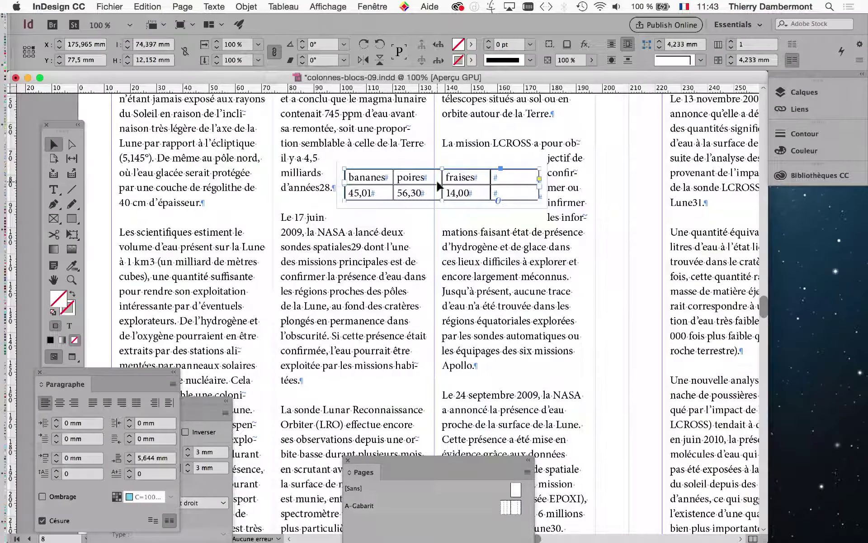
{"action": "key", "text": "super+equal"}
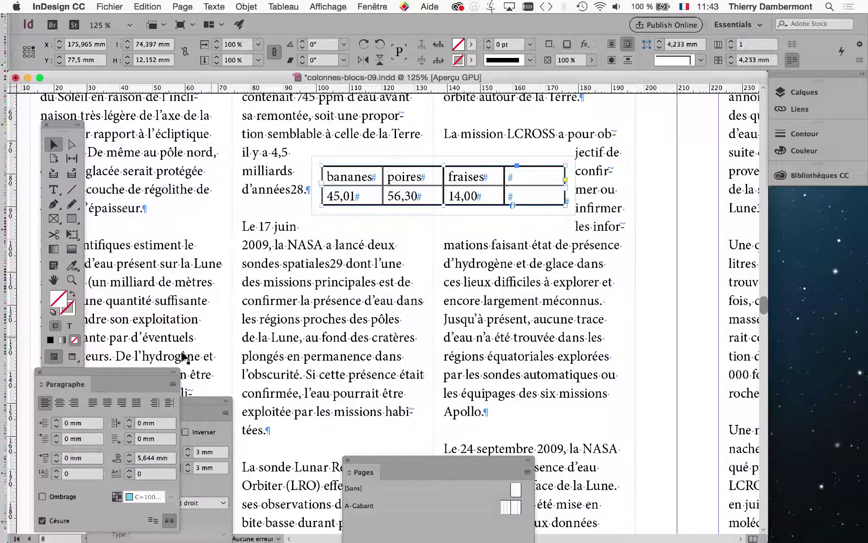
{"action": "left_click_drag", "start_coordinate": [157, 372], "coordinate": [638, 138]}
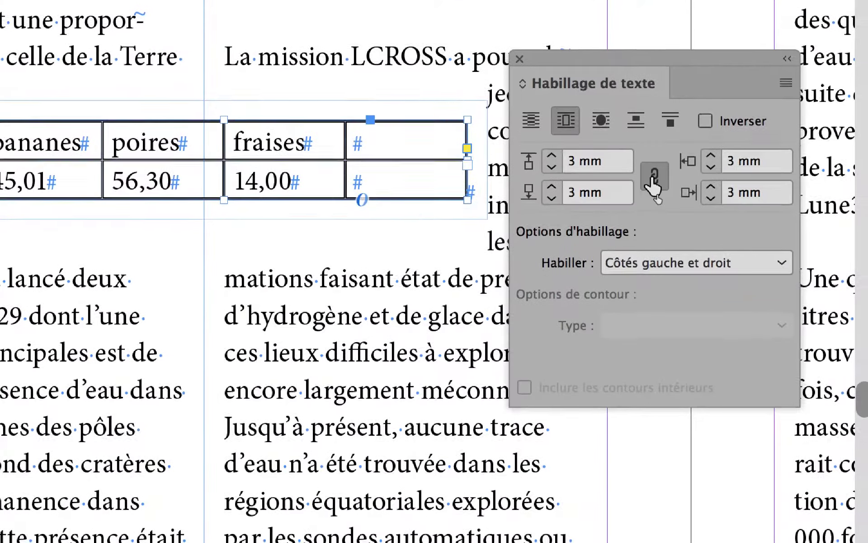
{"action": "left_click", "coordinate": [653, 177]}
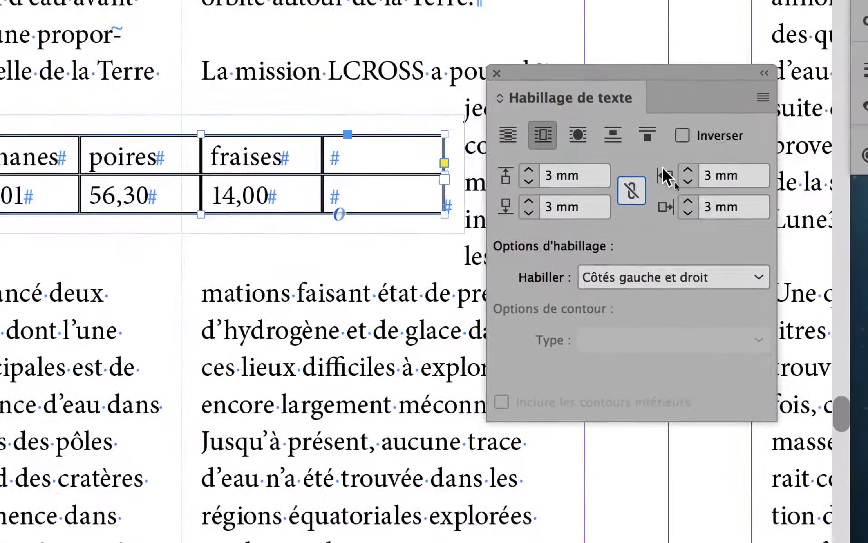
{"action": "left_click", "coordinate": [684, 170]}
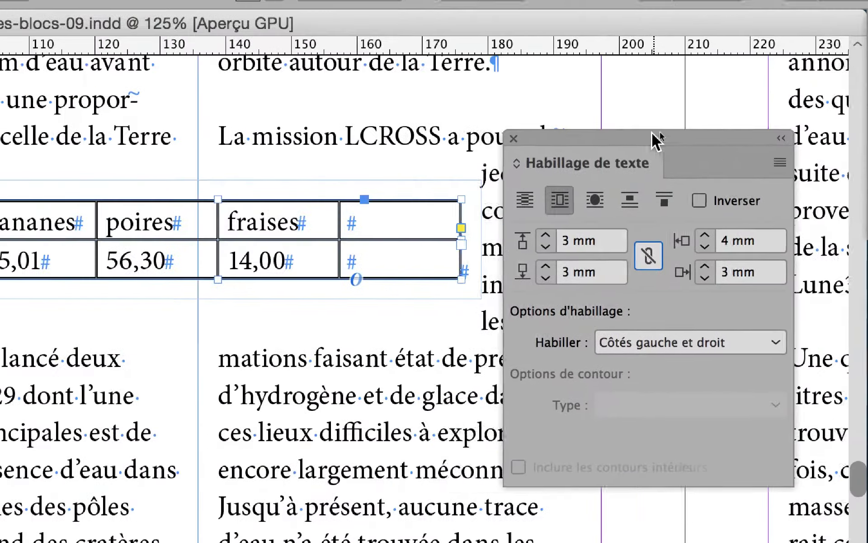
- Increase the table's left text wrap offset to 30 mm
{"action": "left_click_drag", "start_coordinate": [596, 71], "coordinate": [312, 73]}
{"action": "left_click_drag", "start_coordinate": [526, 132], "coordinate": [327, 121]}
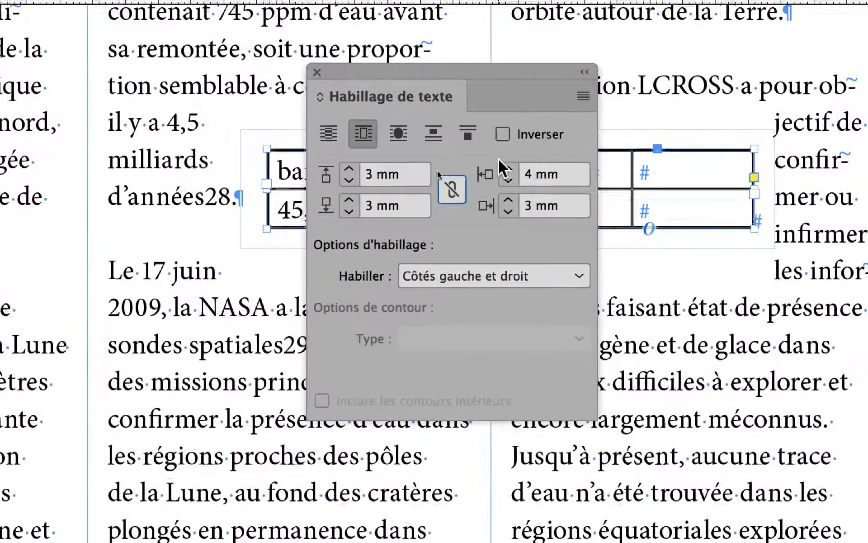
{"action": "left_click", "coordinate": [409, 224]}
{"action": "left_click", "coordinate": [504, 166]}
{"action": "left_click", "coordinate": [504, 166]}
{"action": "left_click", "coordinate": [505, 166]}
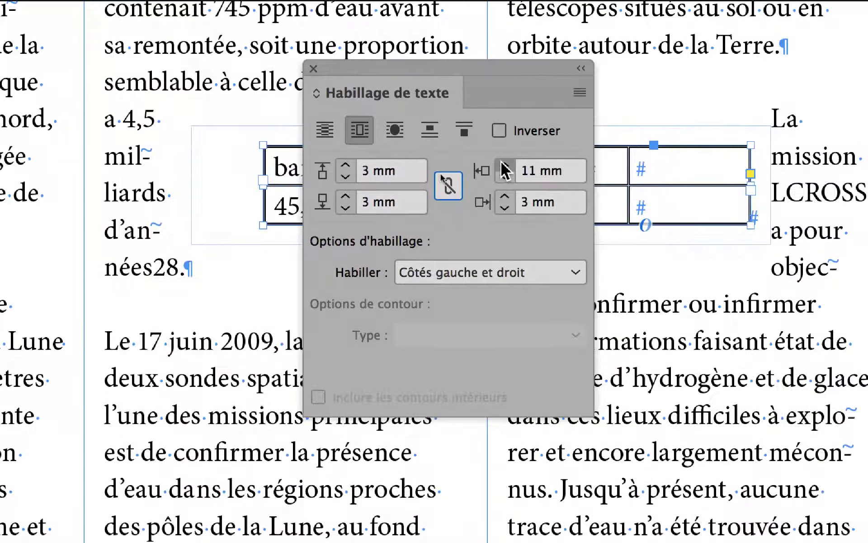
{"action": "left_click", "coordinate": [505, 166]}
{"action": "left_click", "coordinate": [505, 165]}
{"action": "left_click", "coordinate": [505, 166]}
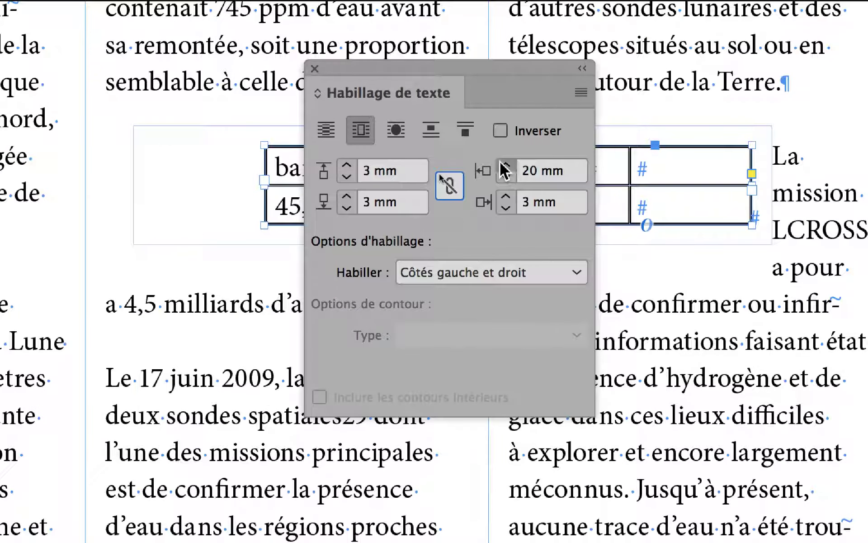
{"action": "left_click", "coordinate": [505, 166]}
- Adjust the table's wrap offsets to 27 mm on the left and 20 mm on the right, and close the text wrap settings
{"action": "left_click", "coordinate": [506, 198]}
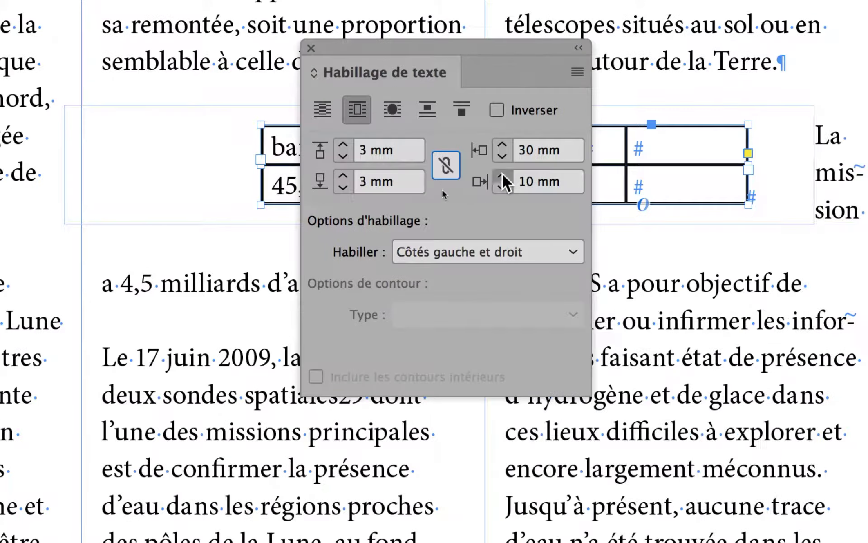
{"action": "left_click", "coordinate": [502, 177]}
{"action": "left_click", "coordinate": [503, 177]}
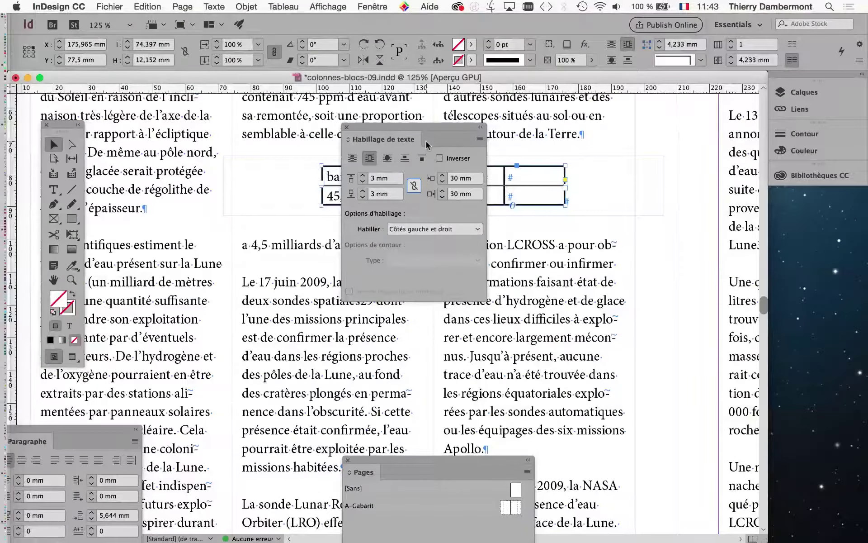
{"action": "left_click", "coordinate": [524, 253]}
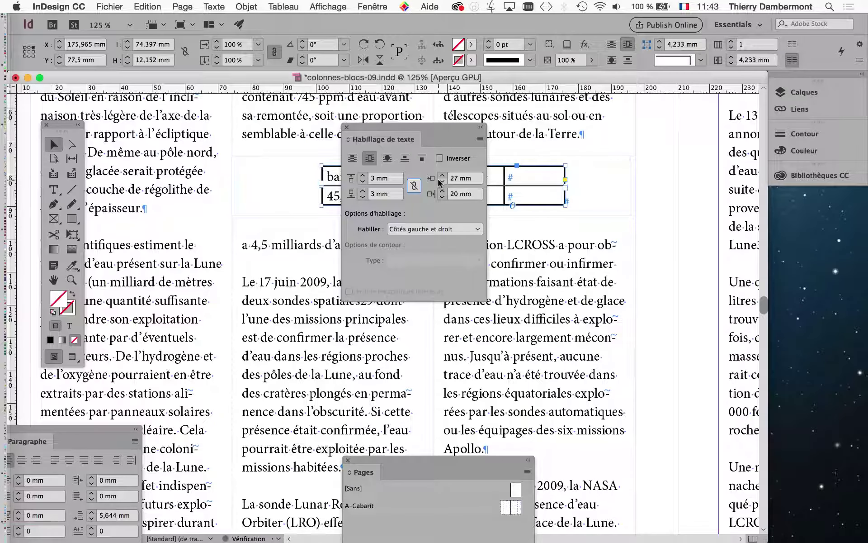
{"action": "left_click", "coordinate": [346, 128]}
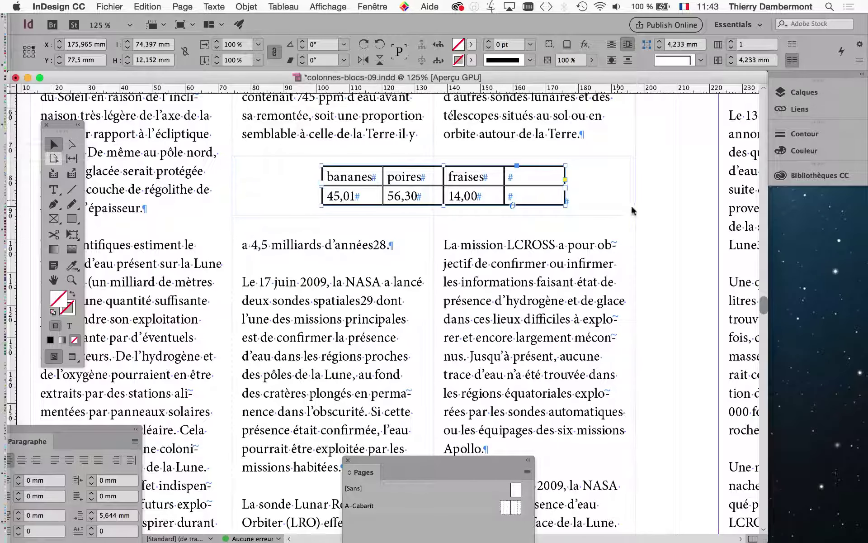
- Nudge the table to about X 175 mm, Y 77.3 mm and bring the paragraph settings panel fully back into view
{"action": "key", "text": "super+shift+a"}
{"action": "mouse_move", "coordinate": [474, 169]}
{"action": "left_mouse_down"}
{"action": "mouse_move", "coordinate": [453, 296]}
{"action": "mouse_move", "coordinate": [471, 156]}
{"action": "left_mouse_up"}
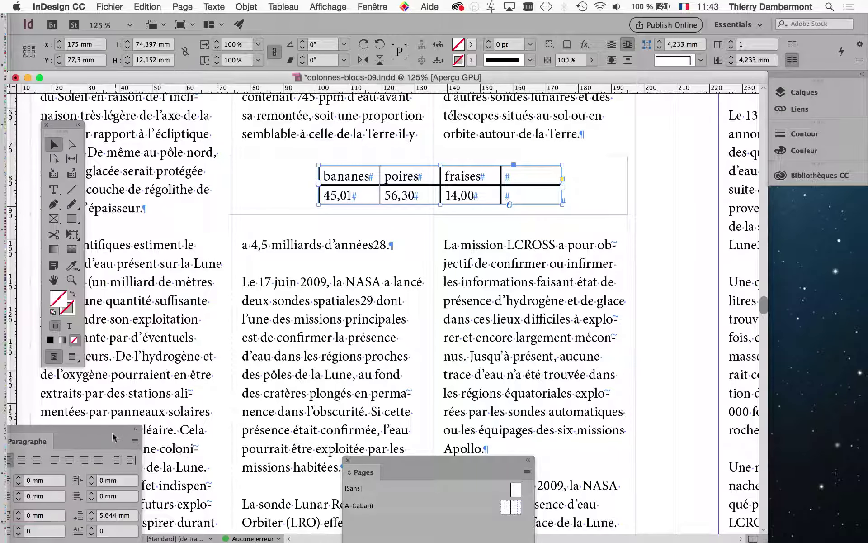
{"action": "left_click_drag", "start_coordinate": [109, 434], "coordinate": [161, 443]}
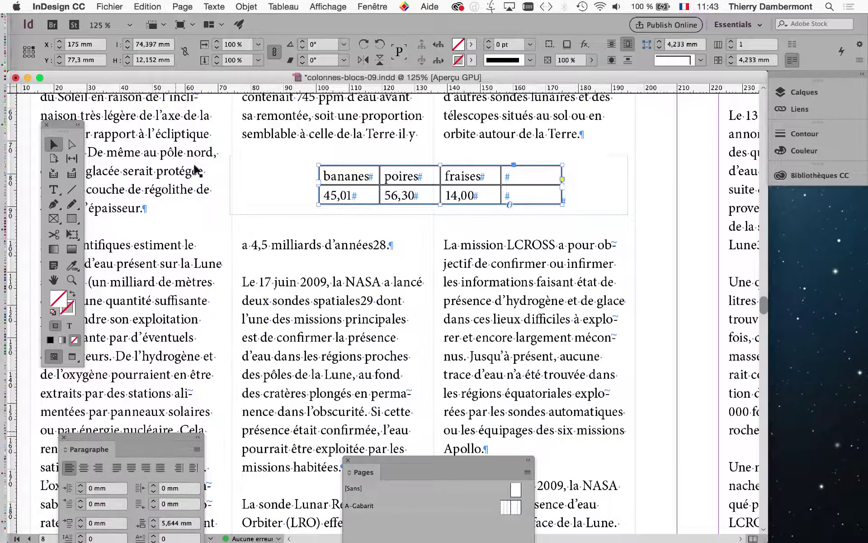
- Relink the table's text wrap offsets so all four are 3 mm, and close the text wrap settings
{"action": "left_click", "coordinate": [377, 5]}
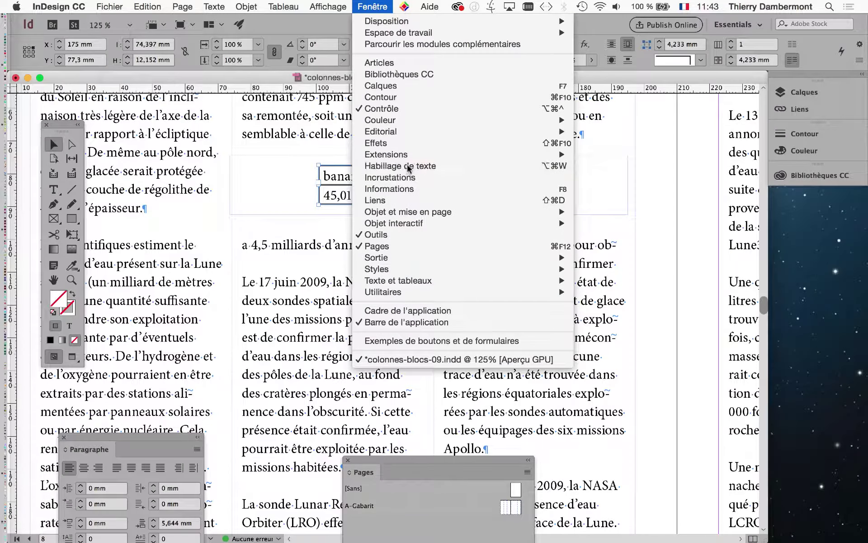
{"action": "left_click", "coordinate": [407, 167]}
{"action": "left_click_drag", "start_coordinate": [421, 134], "coordinate": [657, 128]}
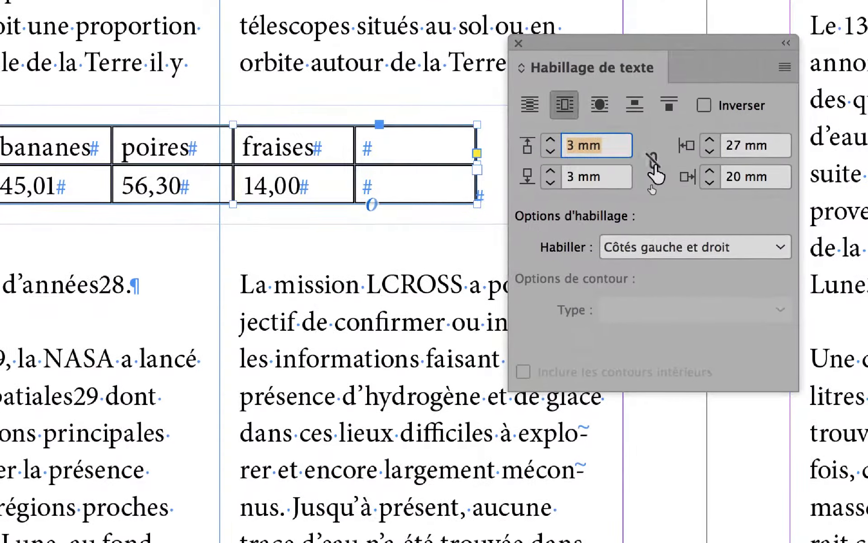
{"action": "left_click", "coordinate": [619, 171]}
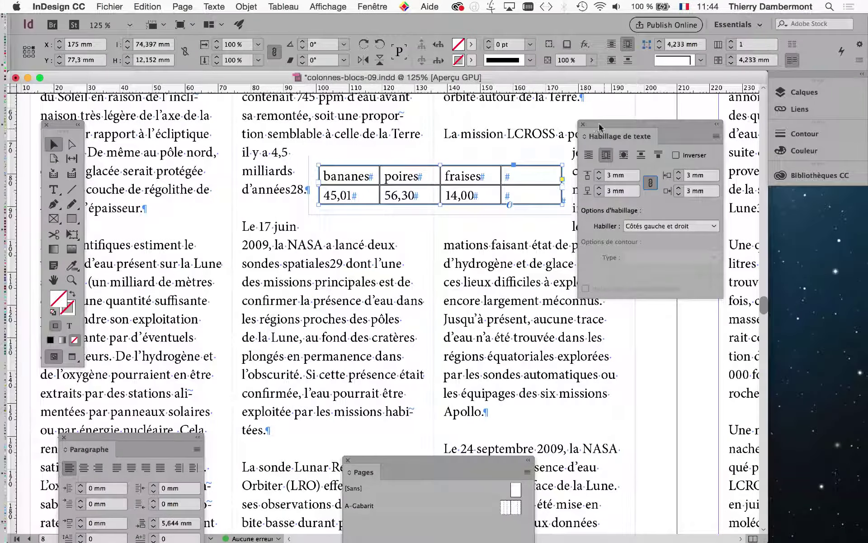
{"action": "left_click", "coordinate": [583, 124]}
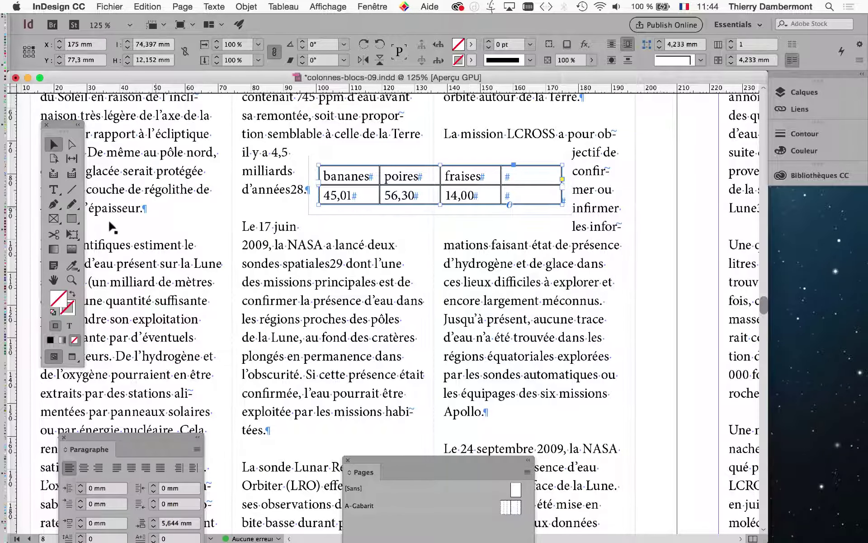
- Move the table slightly lower across the second and third columns and scale it with its text to about two thirds size
{"action": "left_click_drag", "start_coordinate": [417, 168], "coordinate": [550, 152]}
{"action": "left_click_drag", "start_coordinate": [478, 164], "coordinate": [340, 189]}
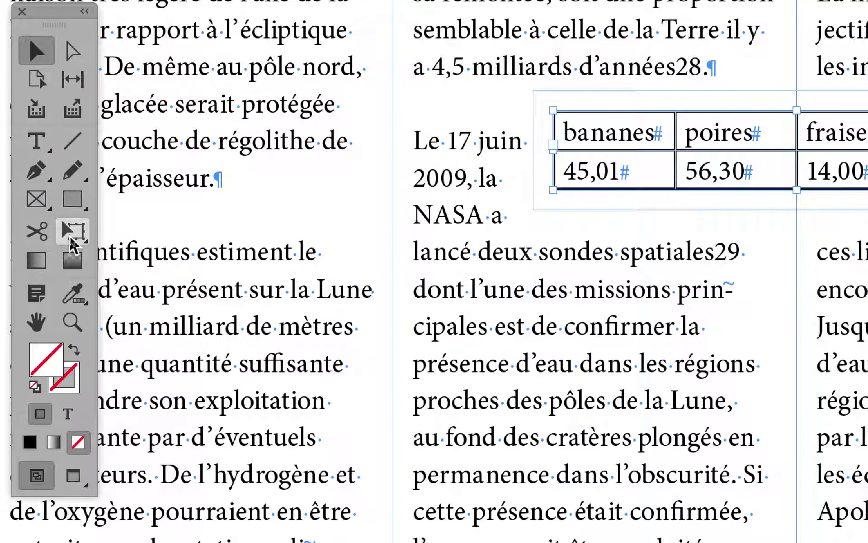
{"action": "left_click", "coordinate": [70, 241]}
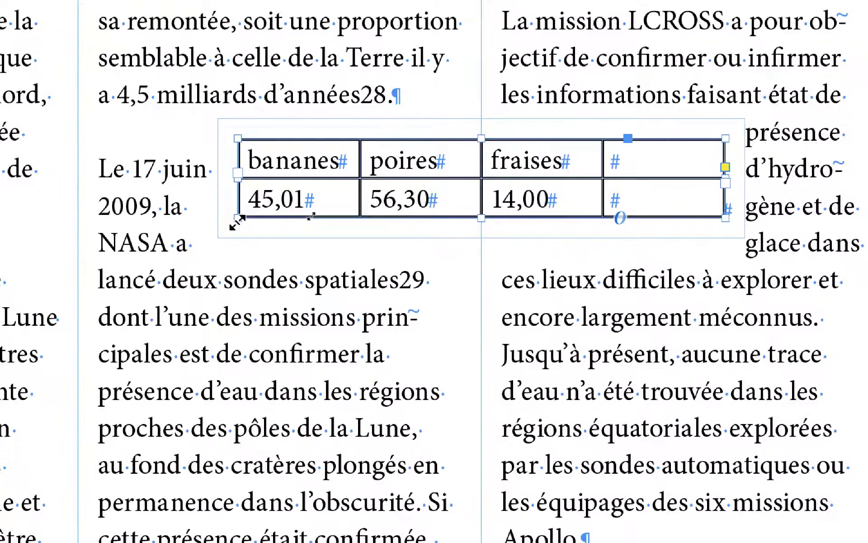
{"action": "left_click_drag", "start_coordinate": [237, 222], "coordinate": [294, 209]}
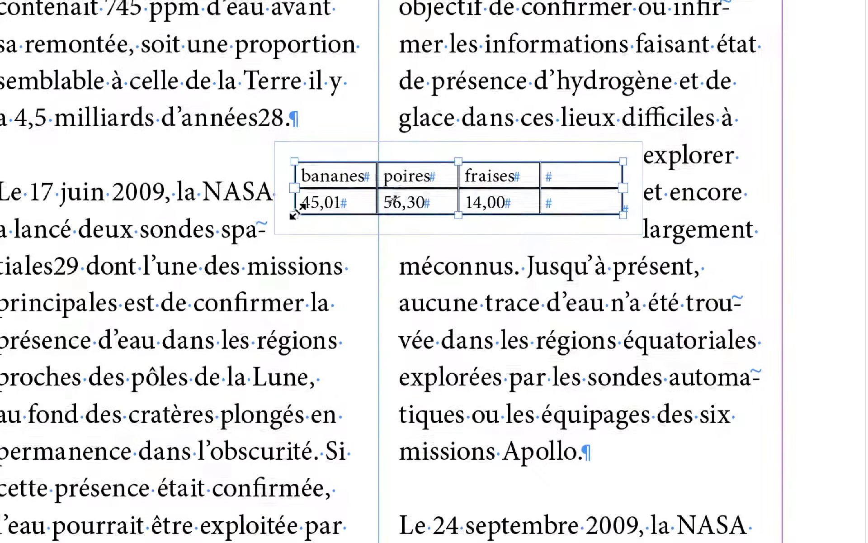